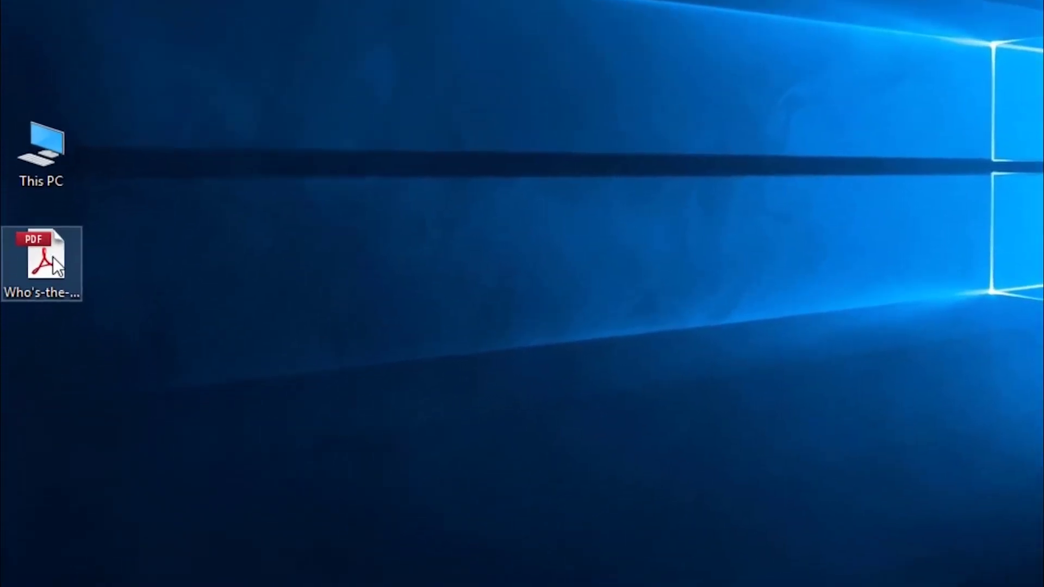
Move the Who's-the-Prettiest PDF icon from the top-left to the desktop centre and deselect it
{"action": "left_click_drag", "start_coordinate": [50, 236], "coordinate": [430, 370]}
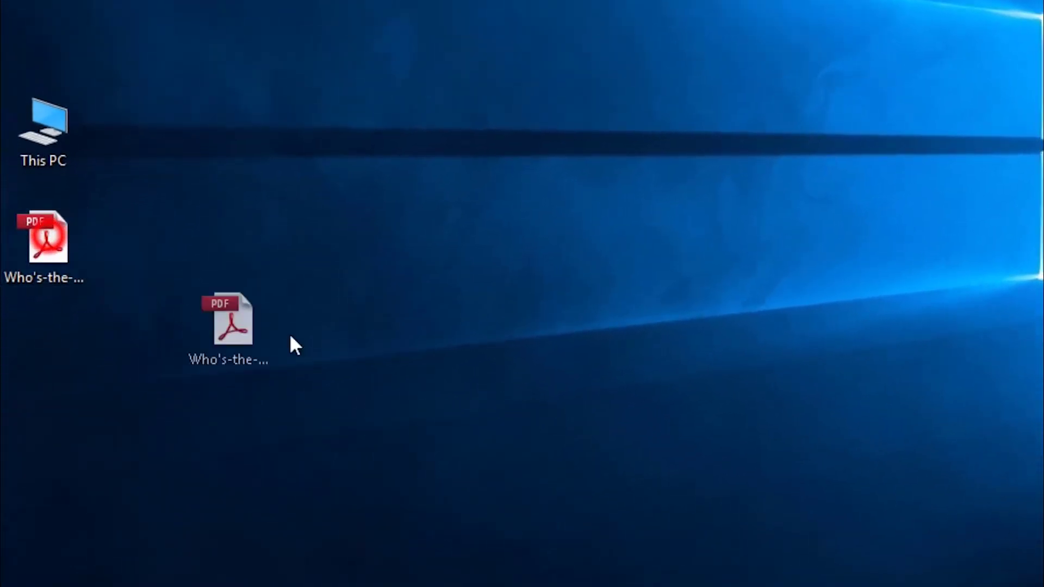
{"action": "left_click", "coordinate": [489, 298]}
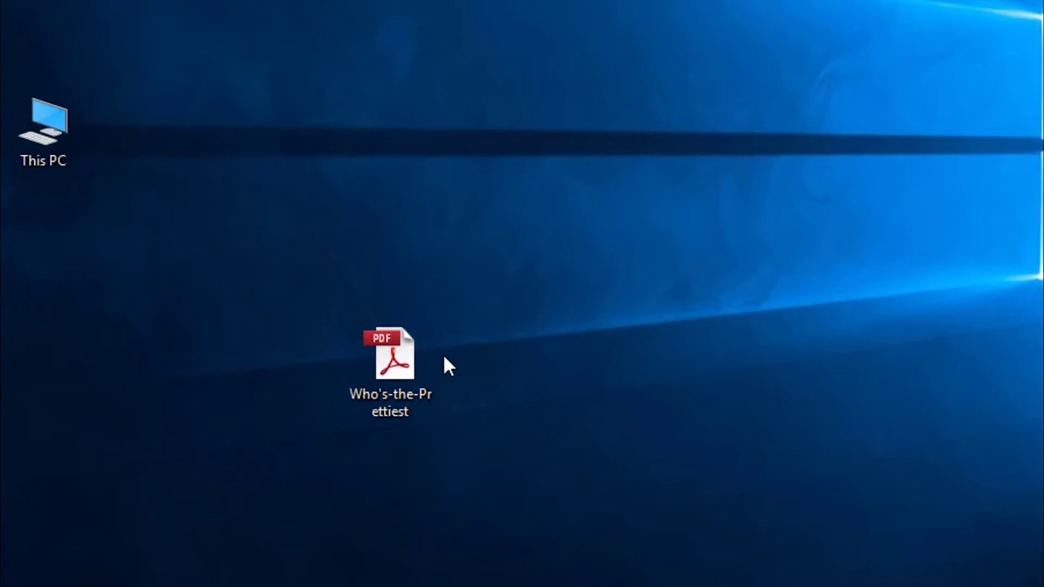
{"action": "mouse_move", "coordinate": [391, 354]}
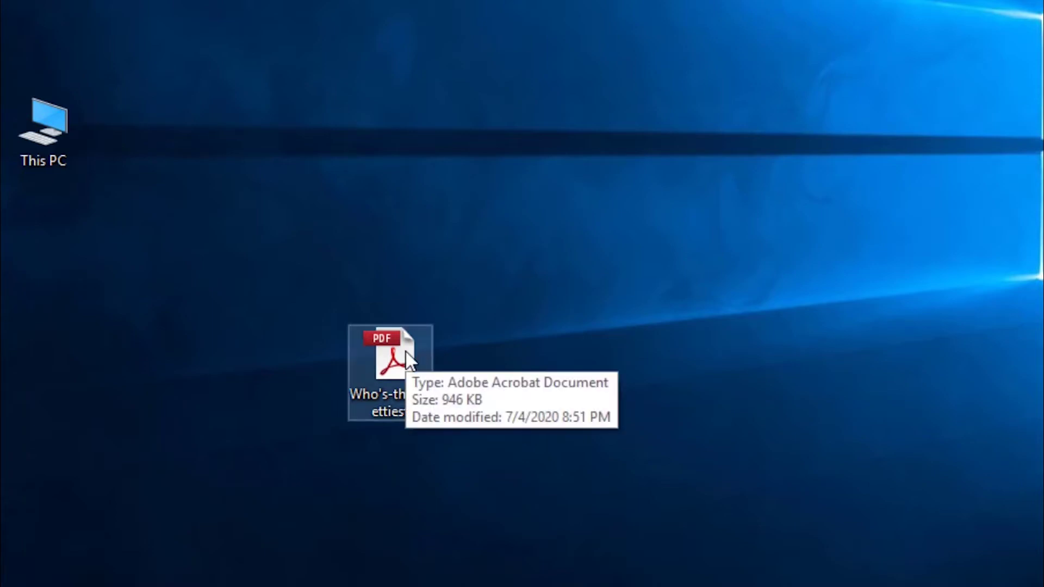
Open Who's-the-Prettiest.pdf, close the Attachments panel, and zoom the cover page to 75%
{"action": "double_click", "coordinate": [405, 351]}
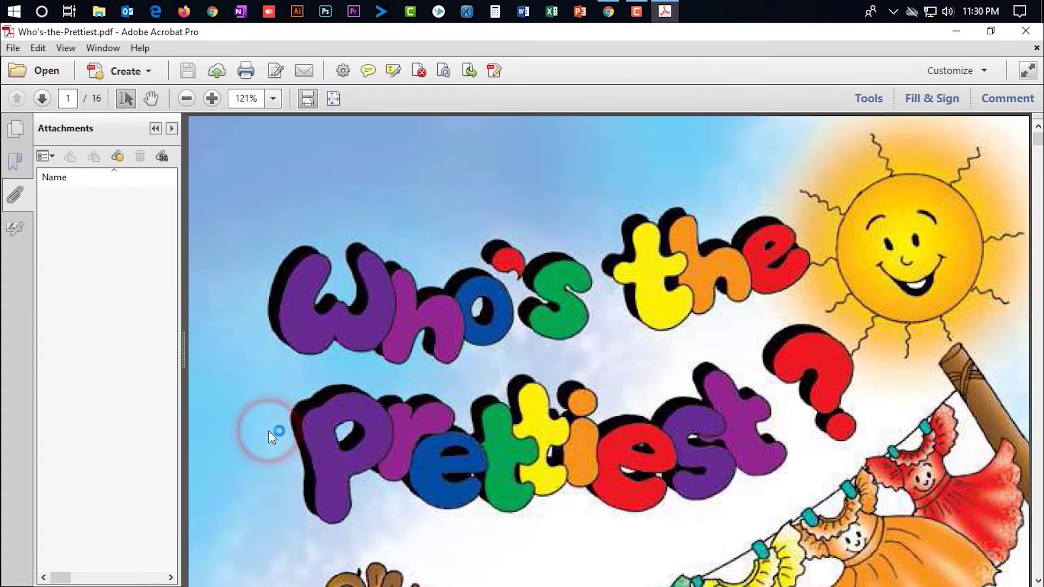
{"action": "left_click", "coordinate": [15, 194]}
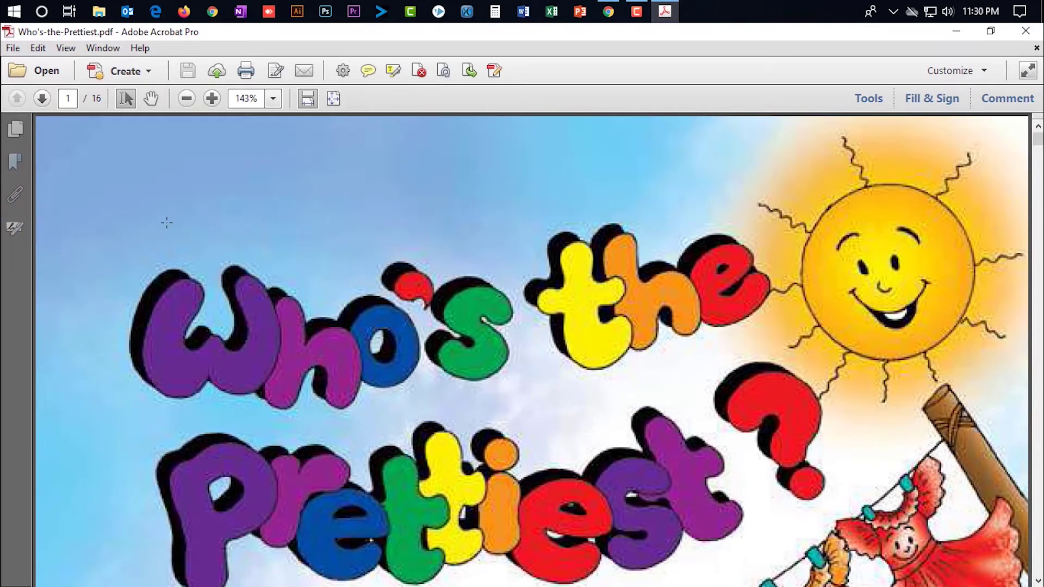
{"action": "left_click", "coordinate": [273, 100]}
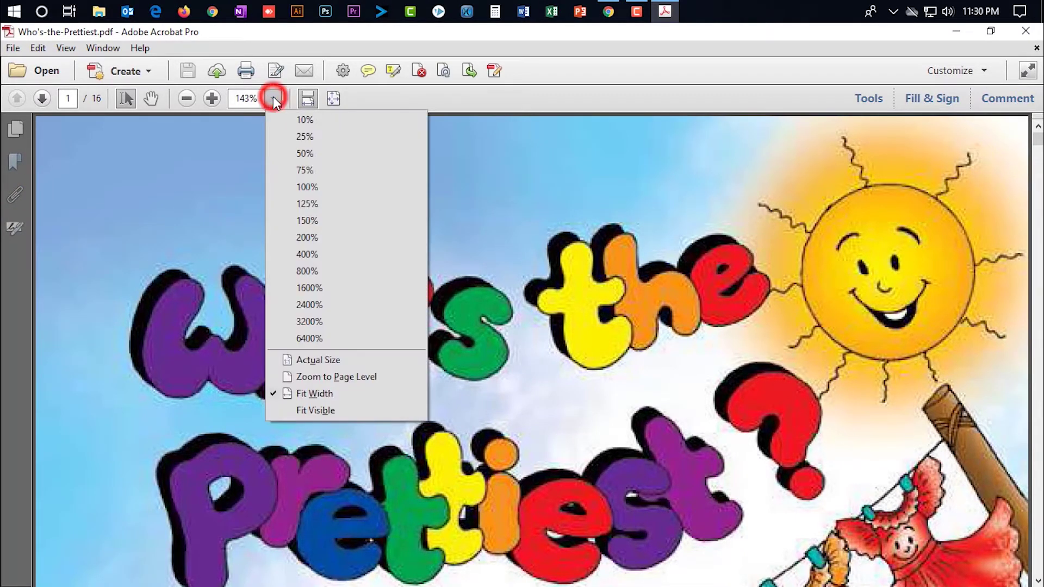
{"action": "left_click", "coordinate": [303, 171]}
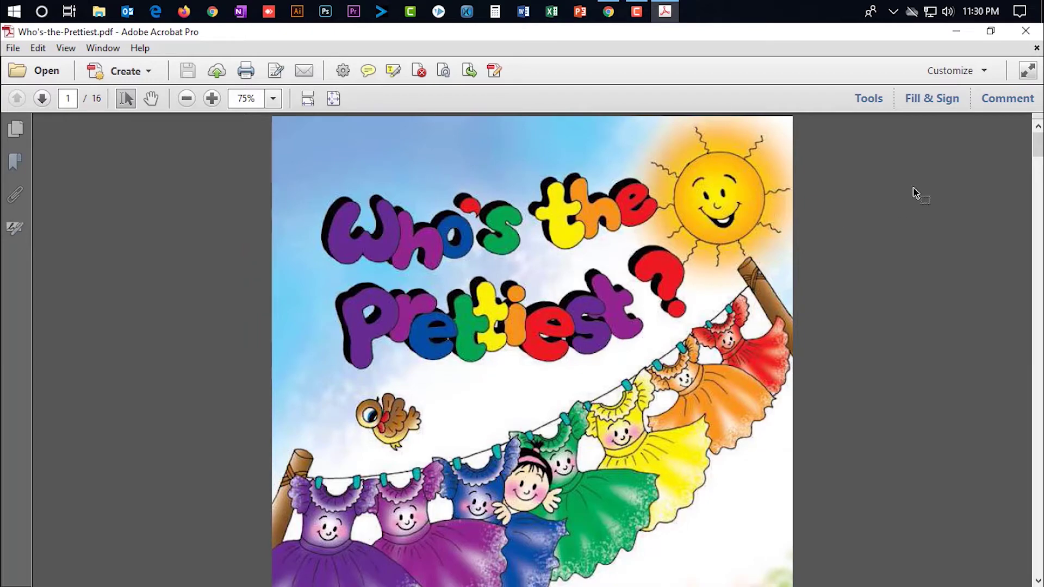
Show the Tools pane with its Pages section expanded to list the page-manipulation tools
{"action": "left_click_drag", "start_coordinate": [1037, 142], "coordinate": [1027, 188]}
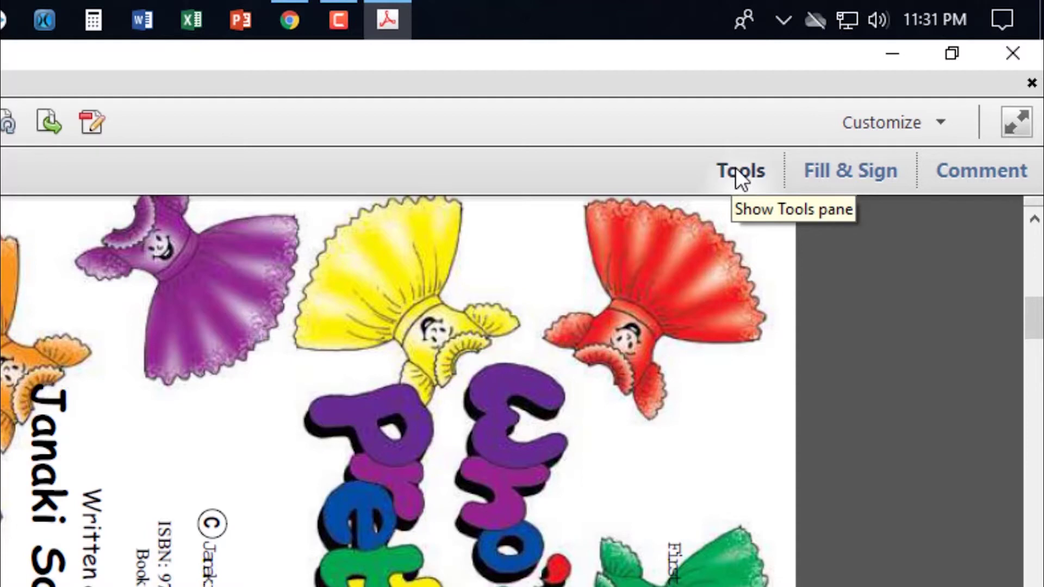
{"action": "left_click", "coordinate": [735, 167]}
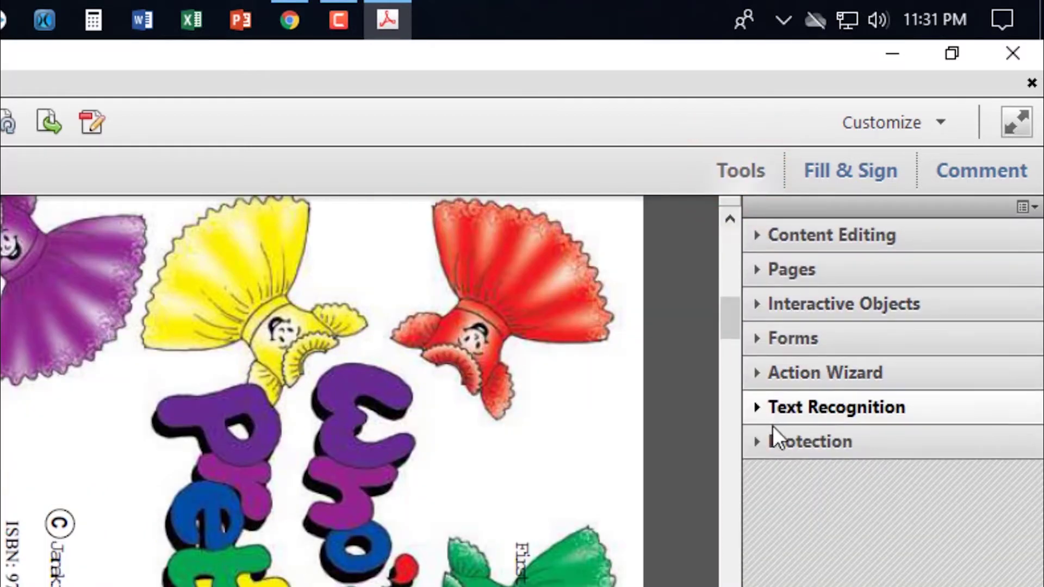
{"action": "left_click_drag", "start_coordinate": [783, 269], "coordinate": [646, 362]}
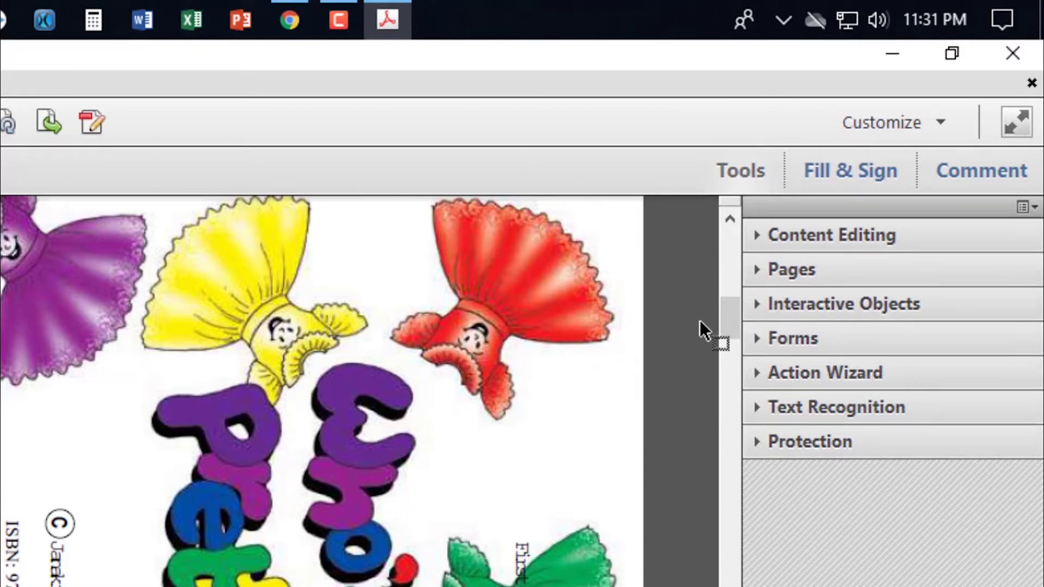
{"action": "left_click_drag", "start_coordinate": [643, 360], "coordinate": [743, 278]}
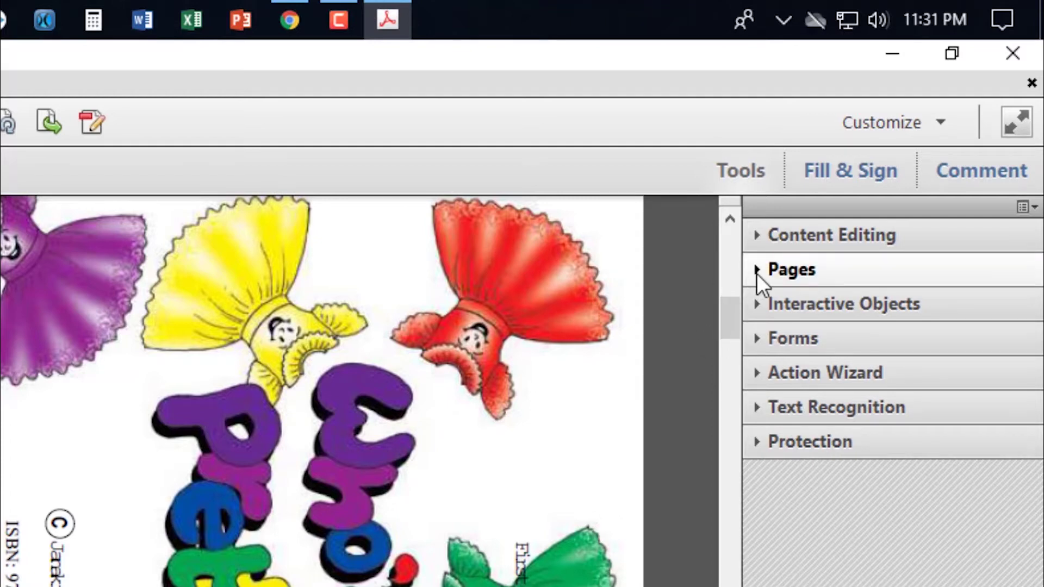
{"action": "left_click", "coordinate": [757, 269]}
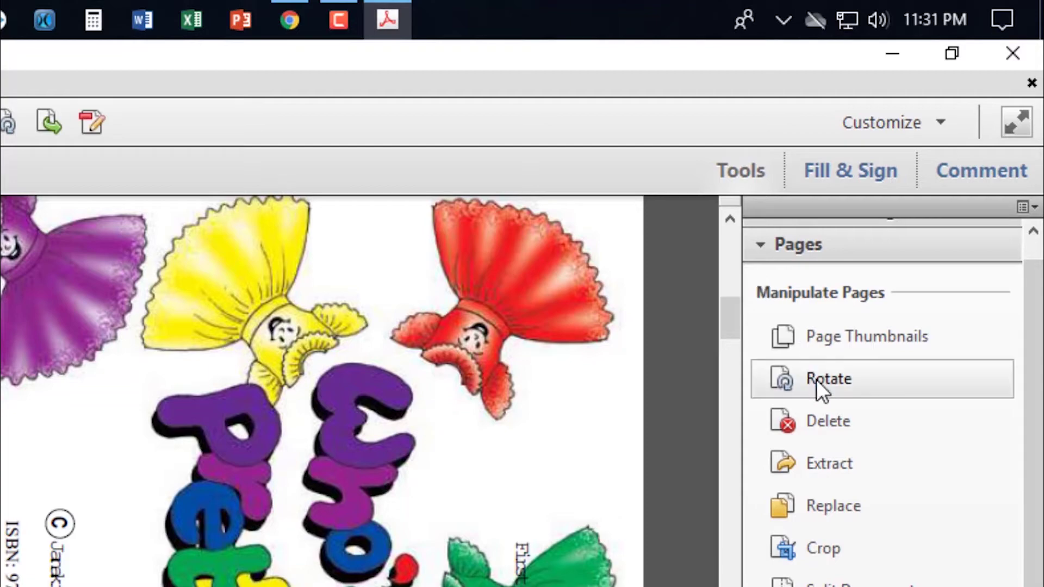
Bring up the Rotate Pages dialog for page 2 with its Direction list showing
{"action": "left_click", "coordinate": [834, 377]}
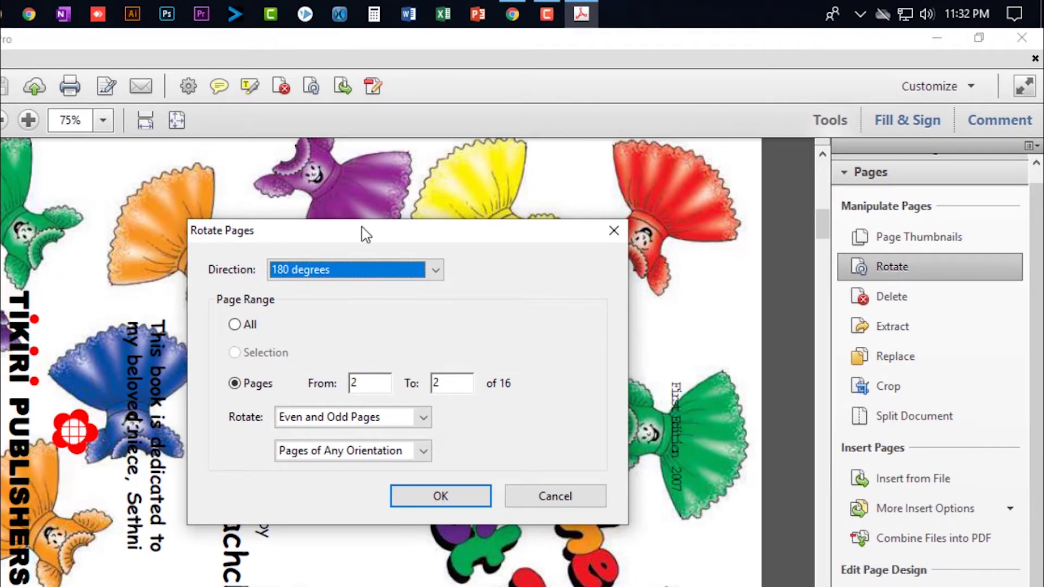
{"action": "left_click_drag", "start_coordinate": [359, 231], "coordinate": [362, 214]}
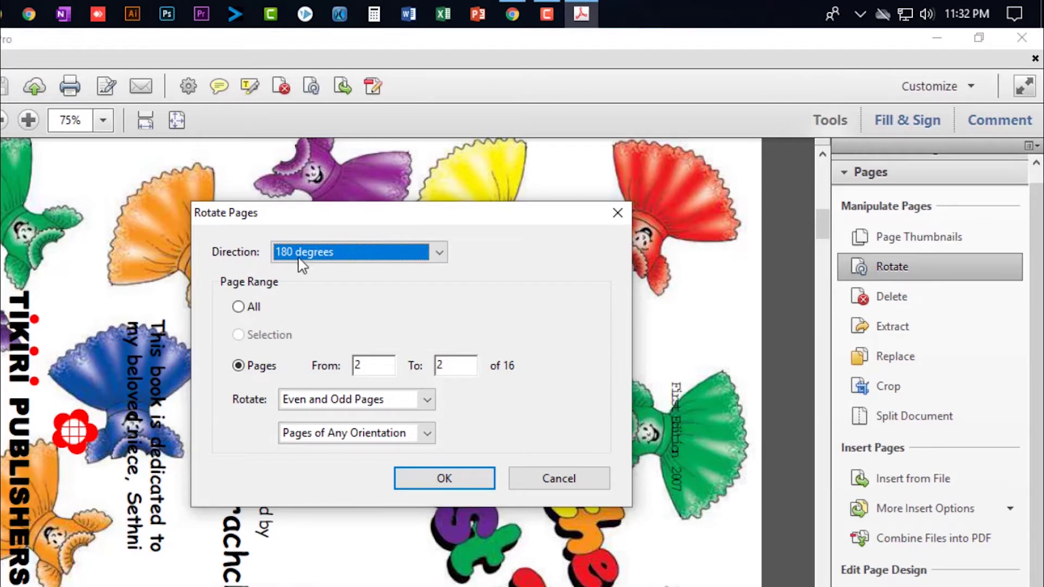
{"action": "left_click", "coordinate": [441, 253]}
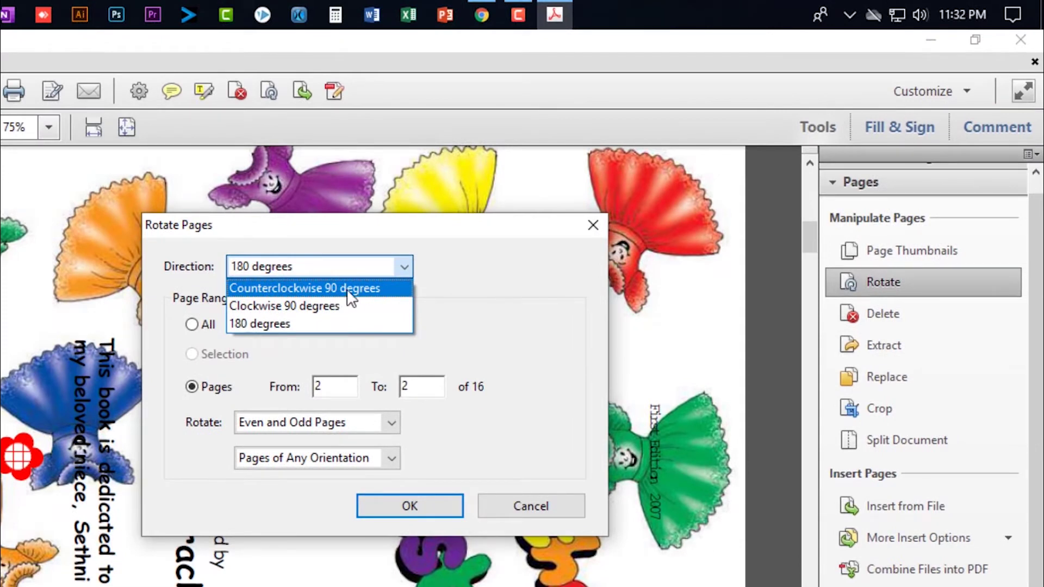
Rotate page 2 counterclockwise 90 degrees, with the range kept at pages 2 to 2
{"action": "left_click", "coordinate": [315, 291]}
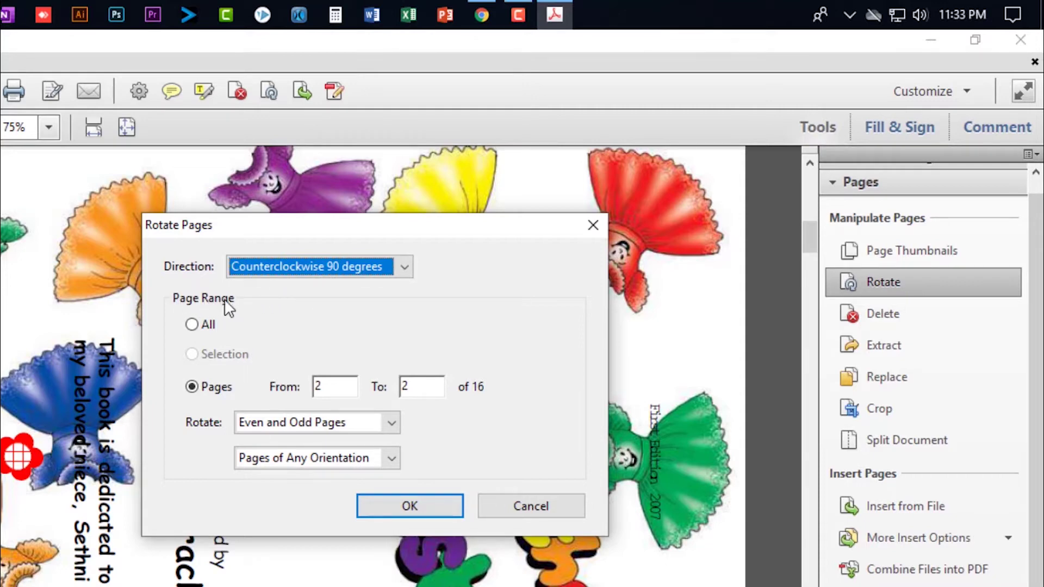
{"action": "left_click", "coordinate": [191, 325]}
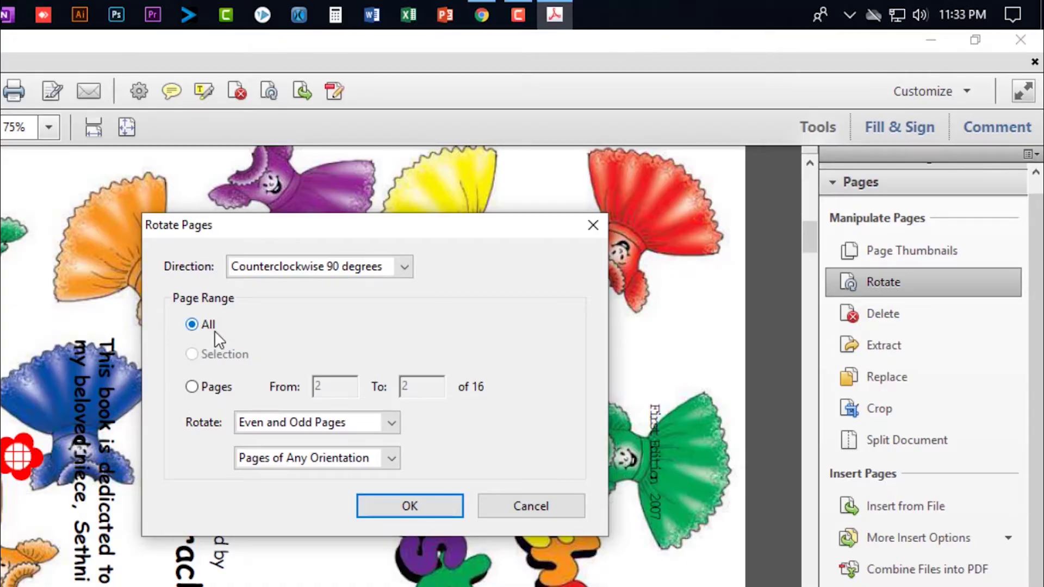
{"action": "left_click", "coordinate": [192, 387]}
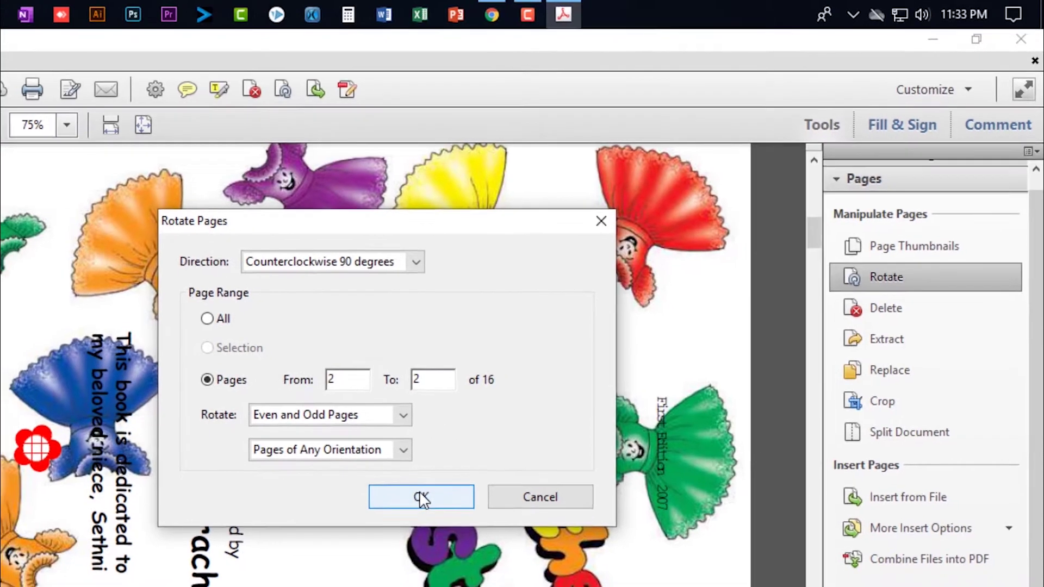
{"action": "left_click", "coordinate": [408, 505]}
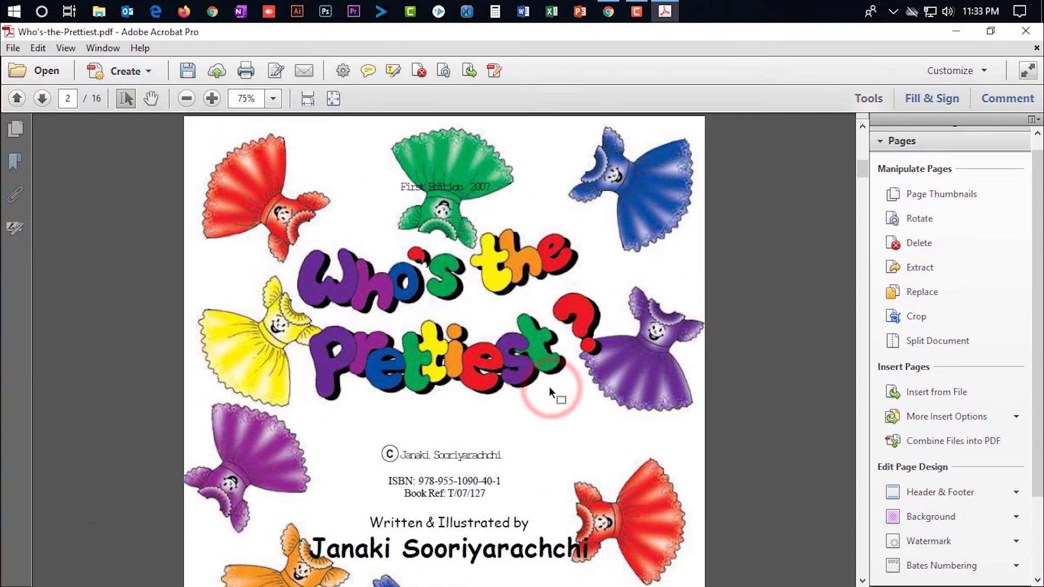
Scroll down from page 3 to page 4, the sideways dresses page
{"action": "scroll", "coordinate": [756, 351], "scroll_direction": "down", "scroll_amount": 2}
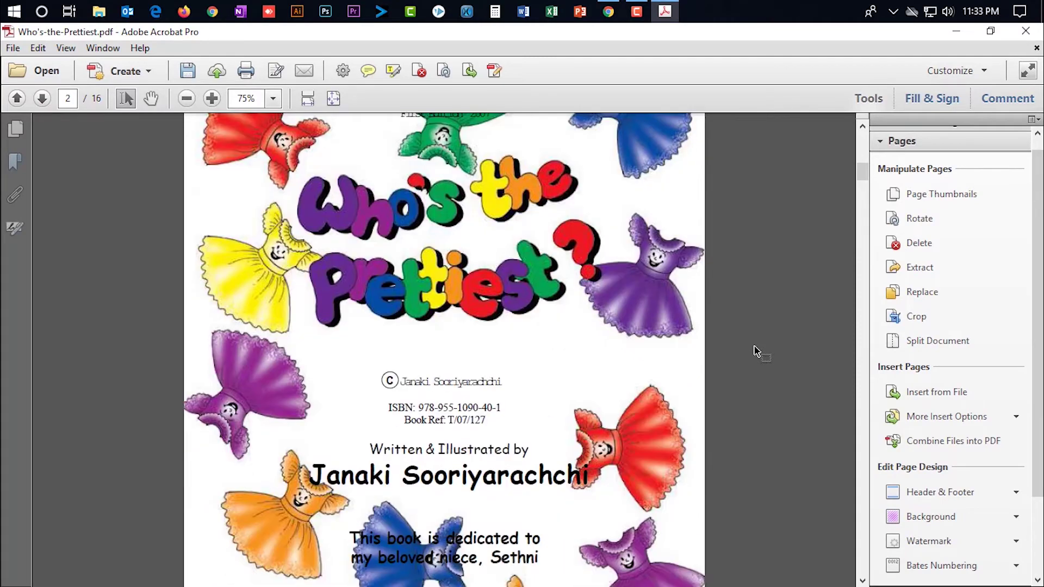
{"action": "scroll", "coordinate": [756, 350], "scroll_direction": "down", "scroll_amount": 2}
{"action": "scroll", "coordinate": [756, 351], "scroll_direction": "down", "scroll_amount": 1}
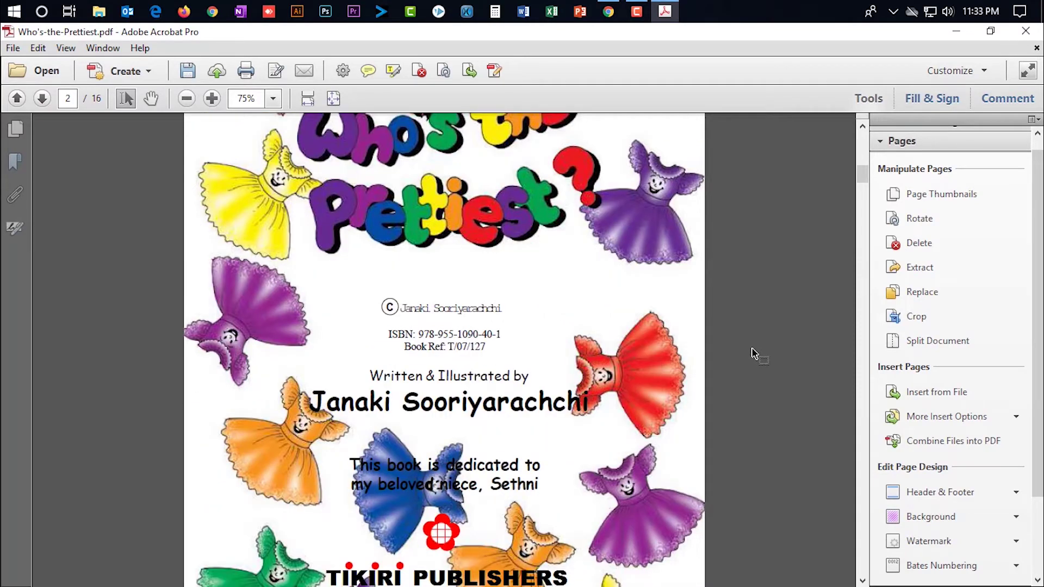
{"action": "scroll", "coordinate": [753, 353], "scroll_direction": "up", "scroll_amount": 1}
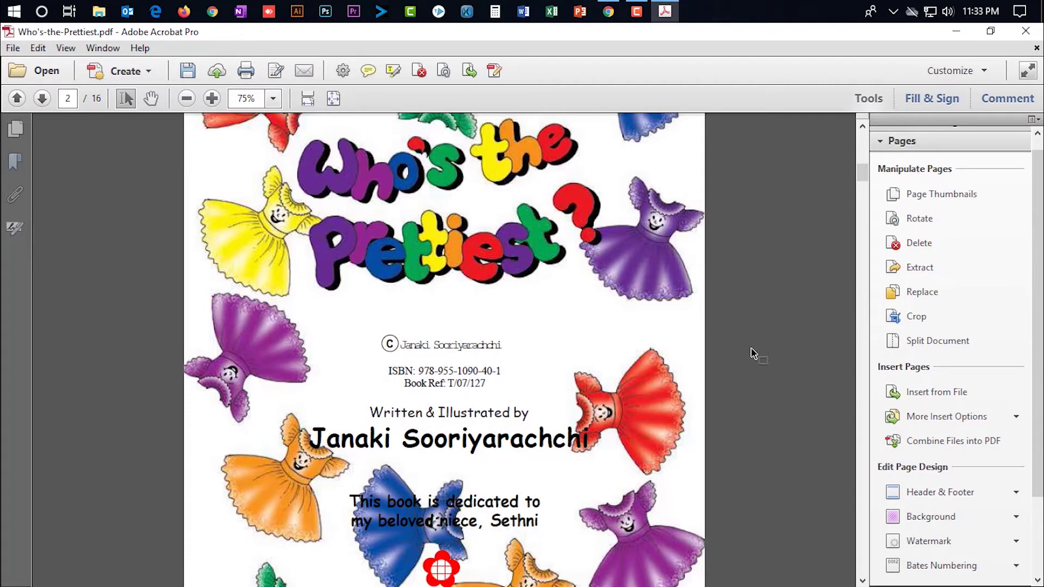
{"action": "scroll", "coordinate": [753, 354], "scroll_direction": "down", "scroll_amount": 1}
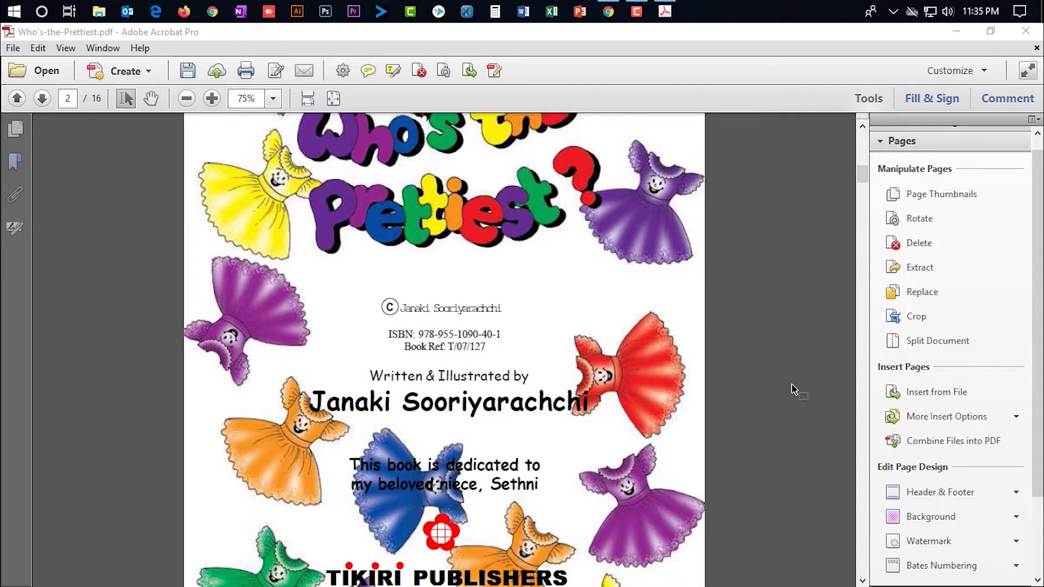
{"action": "scroll", "coordinate": [793, 390], "scroll_direction": "down", "scroll_amount": 4}
{"action": "scroll", "coordinate": [793, 389], "scroll_direction": "down", "scroll_amount": 2}
{"action": "scroll", "coordinate": [792, 390], "scroll_direction": "down", "scroll_amount": 3}
{"action": "scroll", "coordinate": [793, 389], "scroll_direction": "down", "scroll_amount": 1}
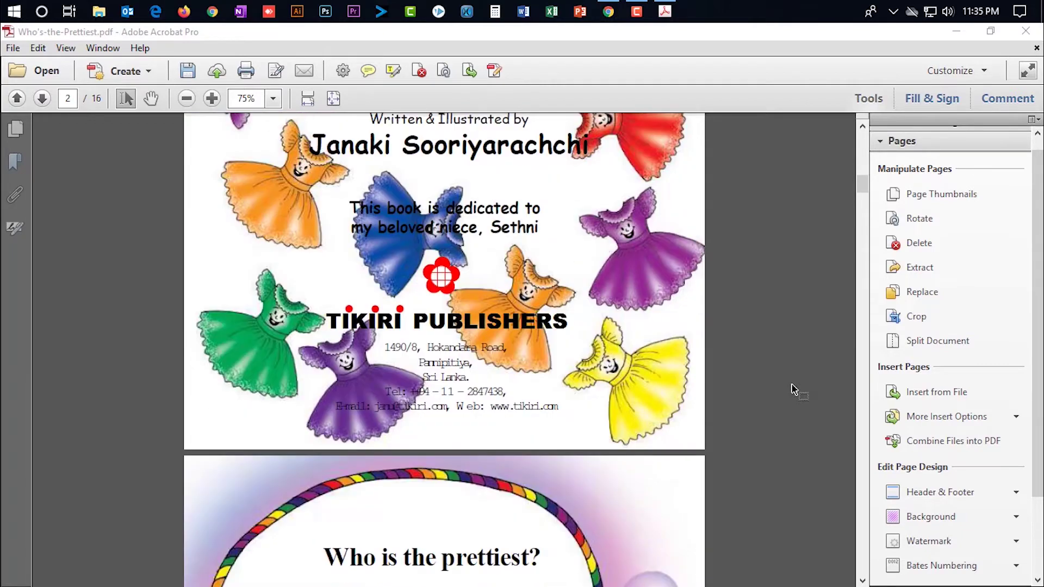
{"action": "scroll", "coordinate": [792, 390], "scroll_direction": "down", "scroll_amount": 4}
{"action": "scroll", "coordinate": [793, 390], "scroll_direction": "down", "scroll_amount": 4}
{"action": "scroll", "coordinate": [792, 389], "scroll_direction": "down", "scroll_amount": 4}
{"action": "scroll", "coordinate": [793, 389], "scroll_direction": "down", "scroll_amount": 1}
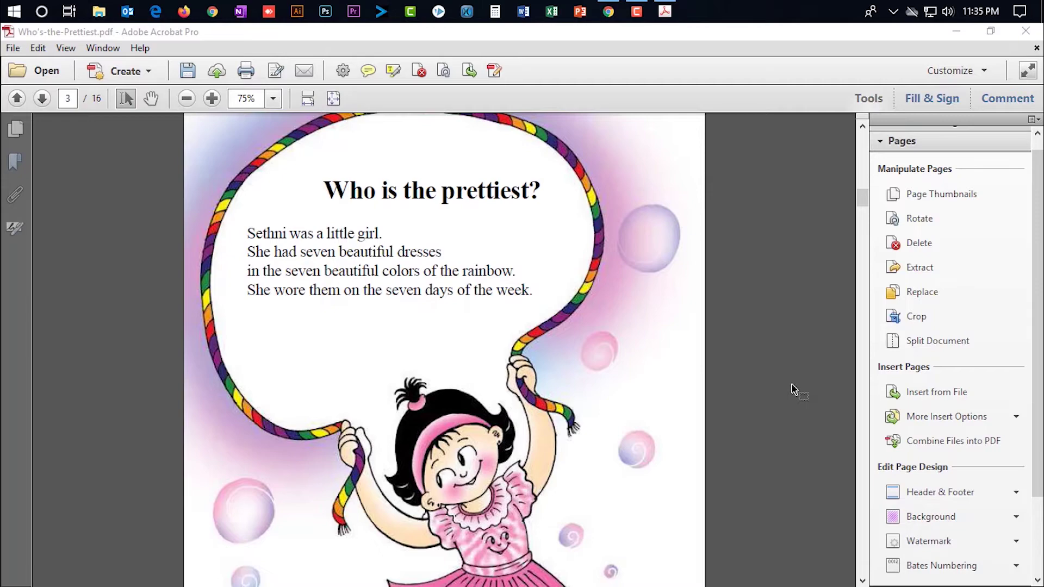
{"action": "scroll", "coordinate": [793, 389], "scroll_direction": "down", "scroll_amount": 5}
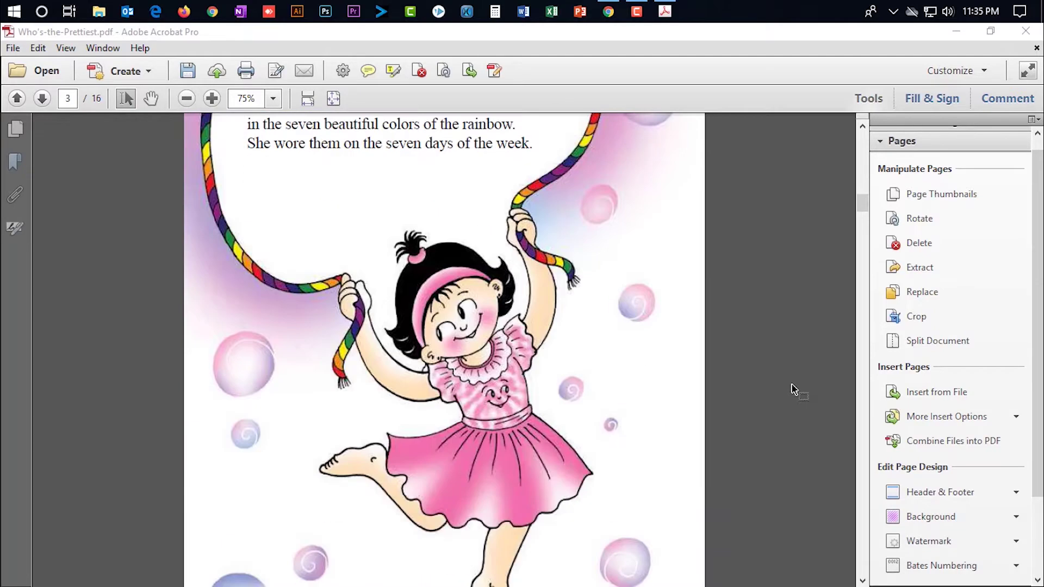
{"action": "scroll", "coordinate": [793, 389], "scroll_direction": "down", "scroll_amount": 9}
{"action": "scroll", "coordinate": [792, 389], "scroll_direction": "down", "scroll_amount": 4}
{"action": "scroll", "coordinate": [793, 389], "scroll_direction": "down", "scroll_amount": 6}
{"action": "scroll", "coordinate": [792, 383], "scroll_direction": "down", "scroll_amount": 2}
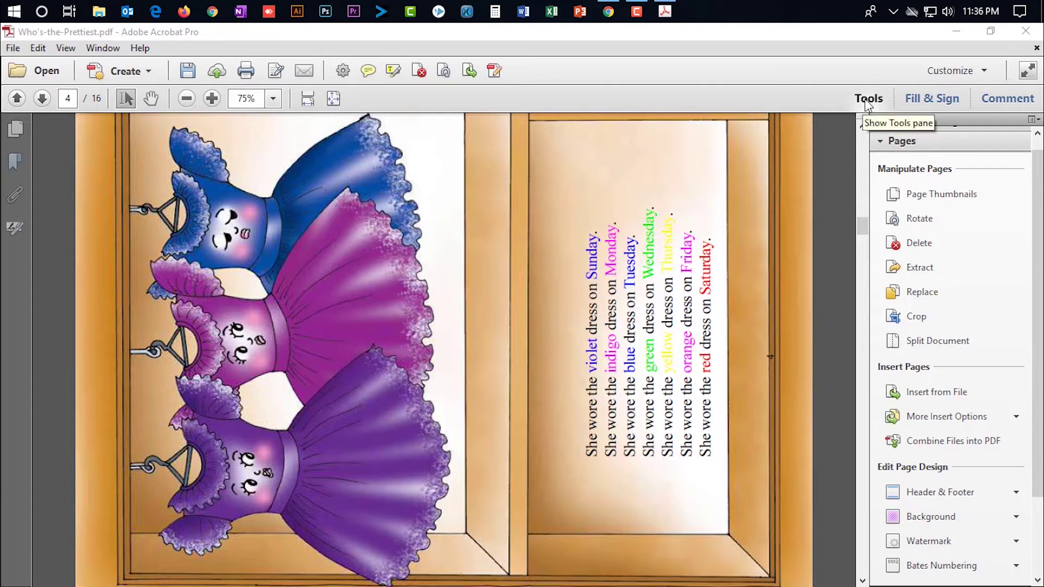
Rotate page 4 clockwise 90 degrees with Tools > Pages > Rotate, pages 4 to 4
{"action": "left_click", "coordinate": [878, 140]}
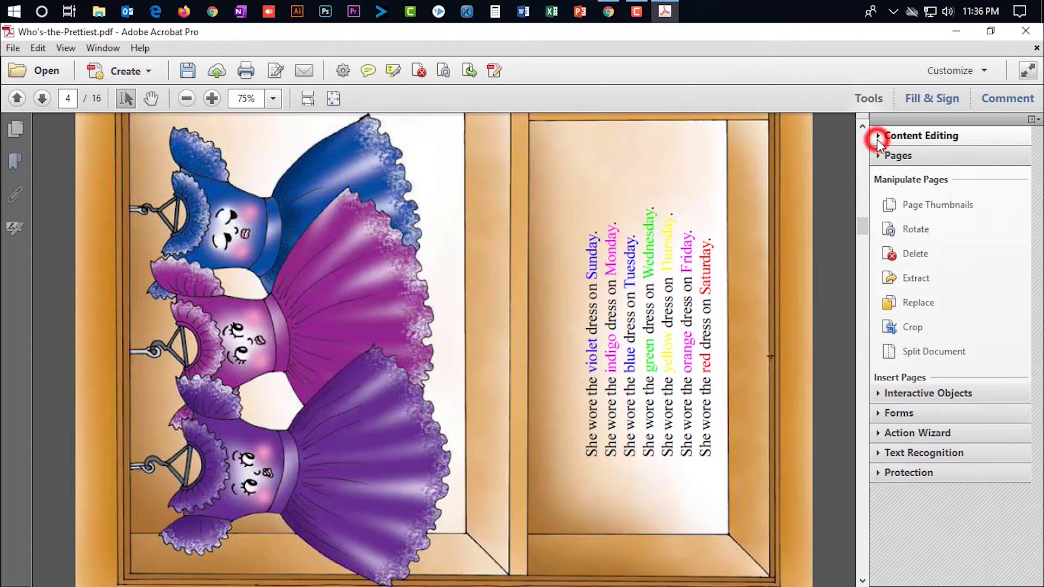
{"action": "left_click", "coordinate": [869, 98]}
{"action": "left_click", "coordinate": [869, 99]}
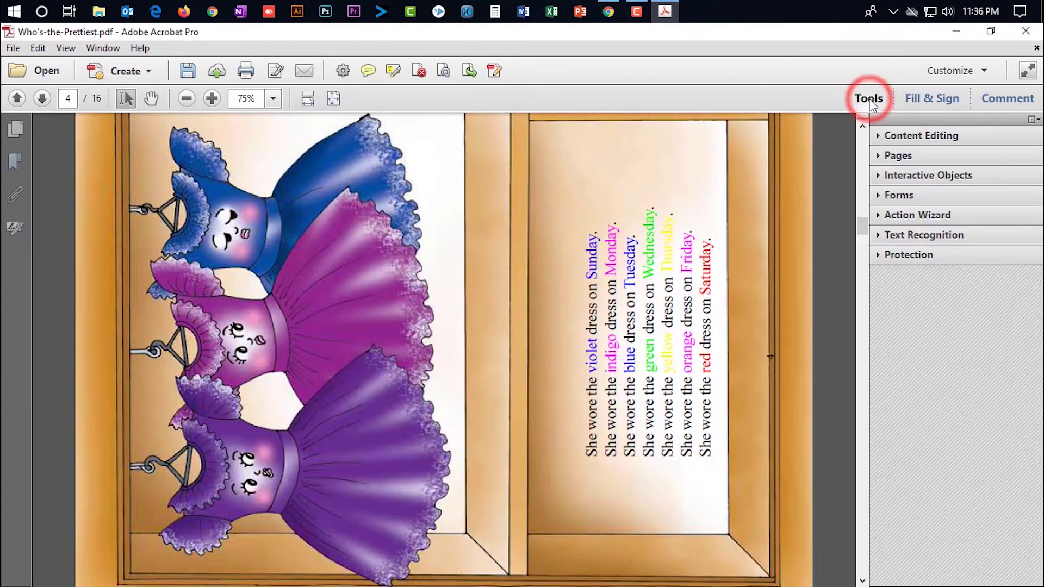
{"action": "left_click", "coordinate": [878, 156]}
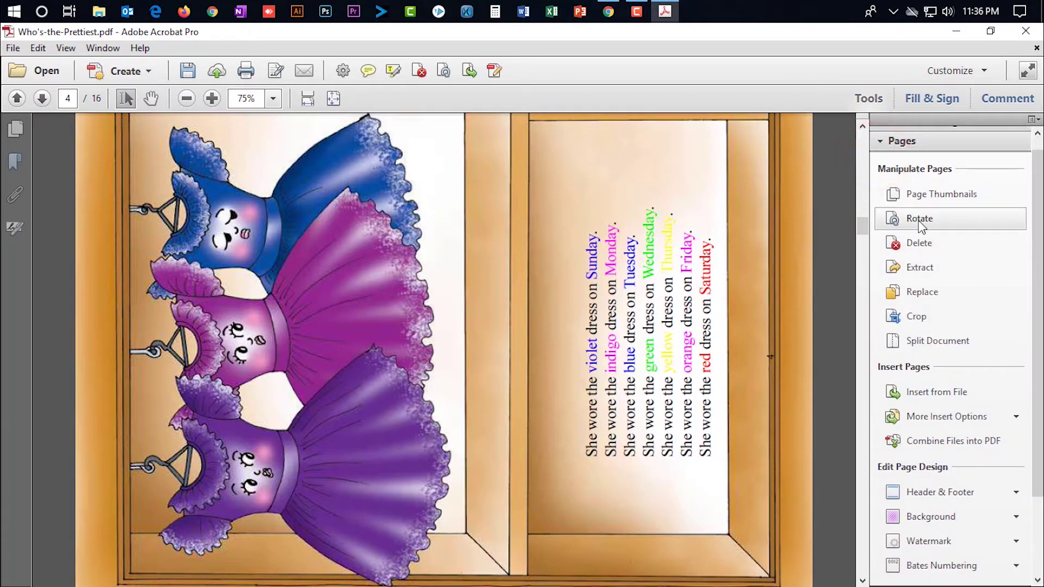
{"action": "left_click", "coordinate": [920, 219]}
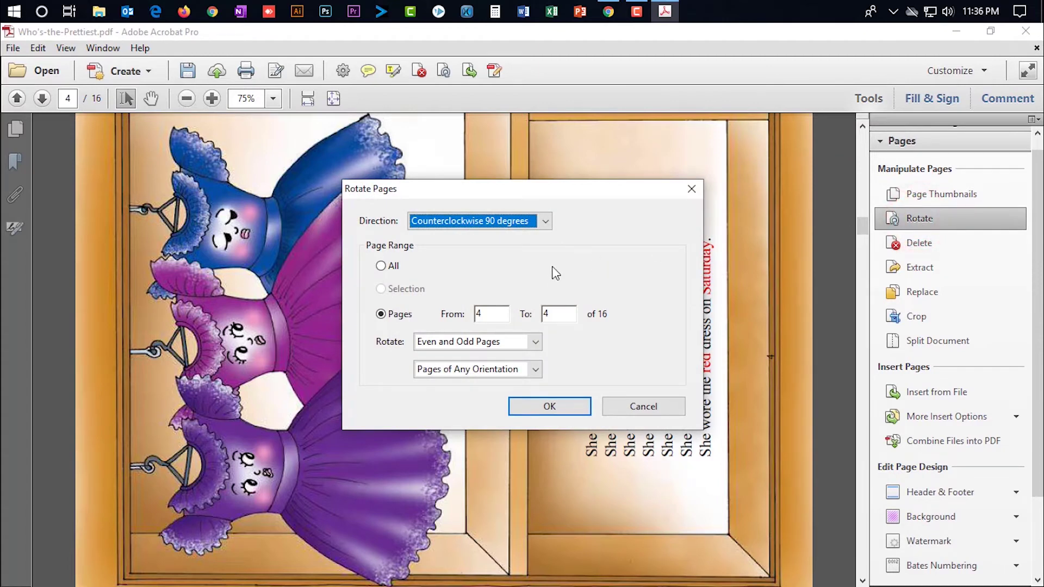
{"action": "left_click", "coordinate": [547, 223]}
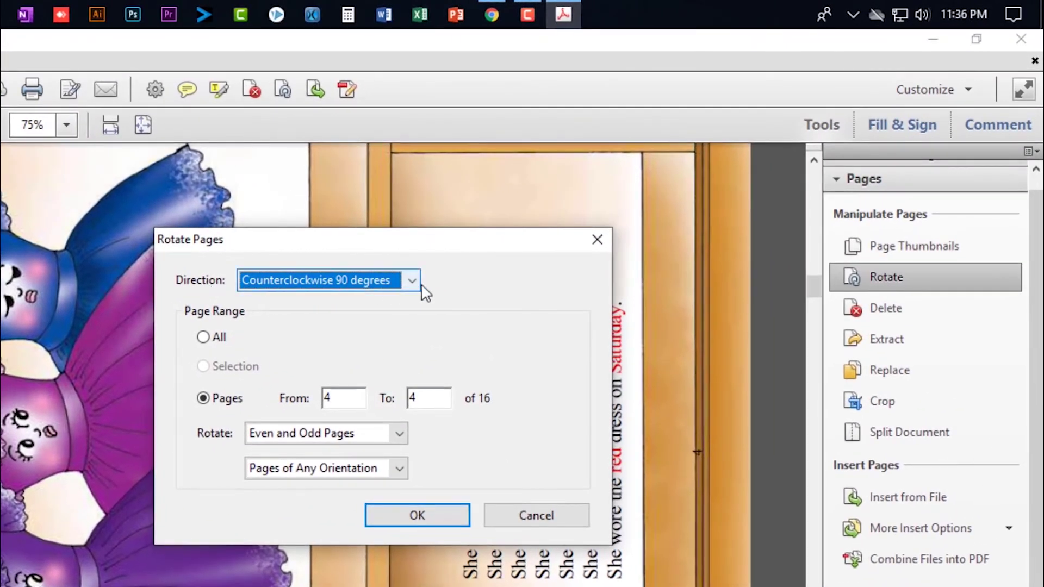
{"action": "left_click", "coordinate": [412, 279]}
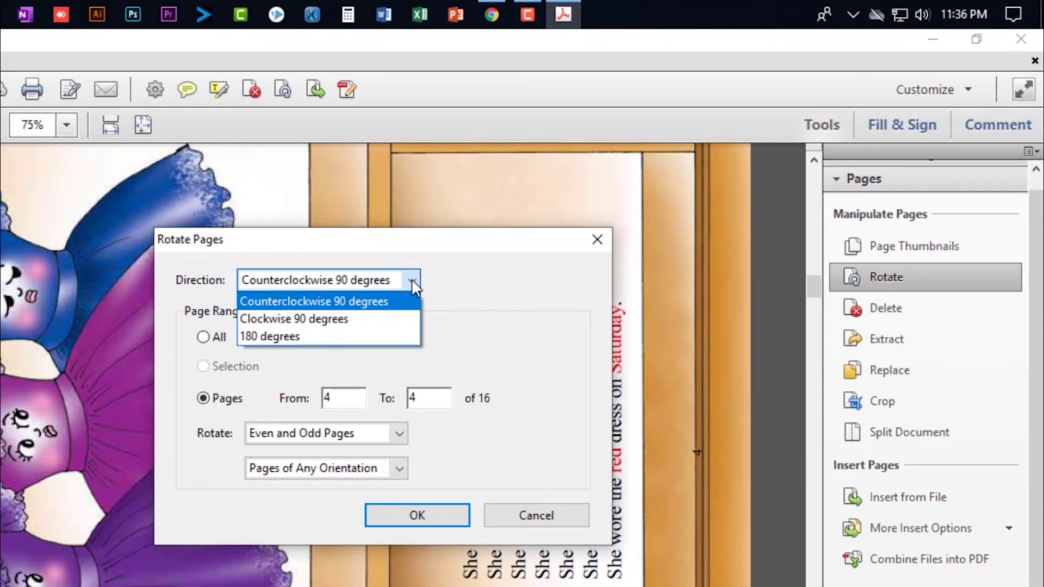
{"action": "left_click", "coordinate": [308, 321]}
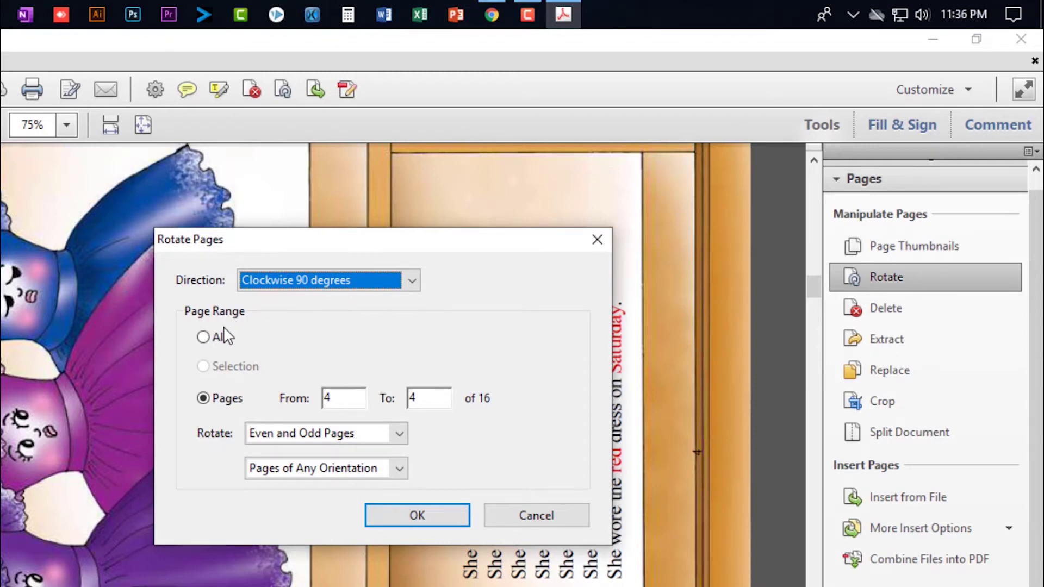
{"action": "left_click", "coordinate": [204, 398]}
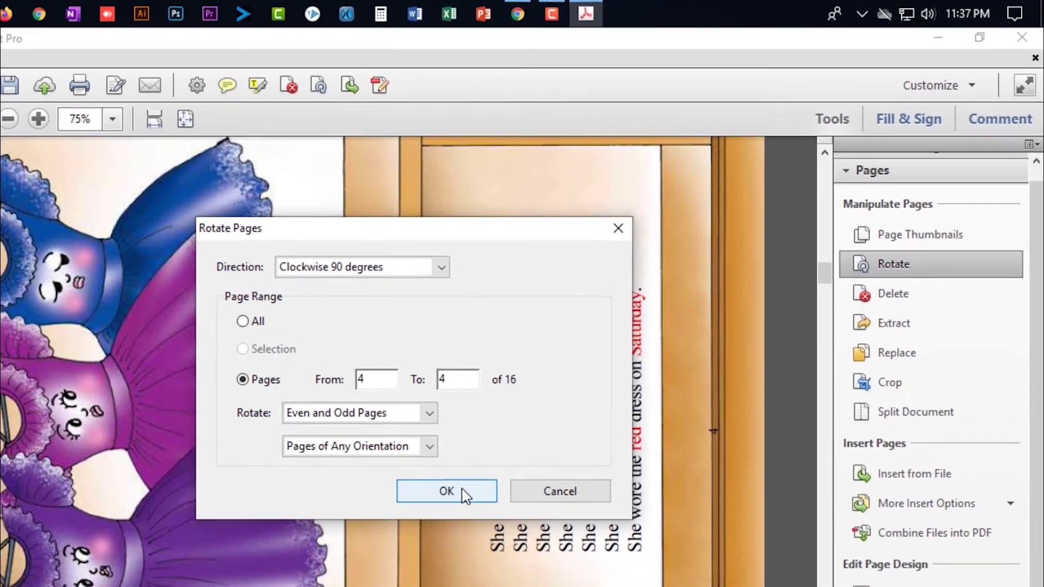
{"action": "left_click", "coordinate": [437, 517]}
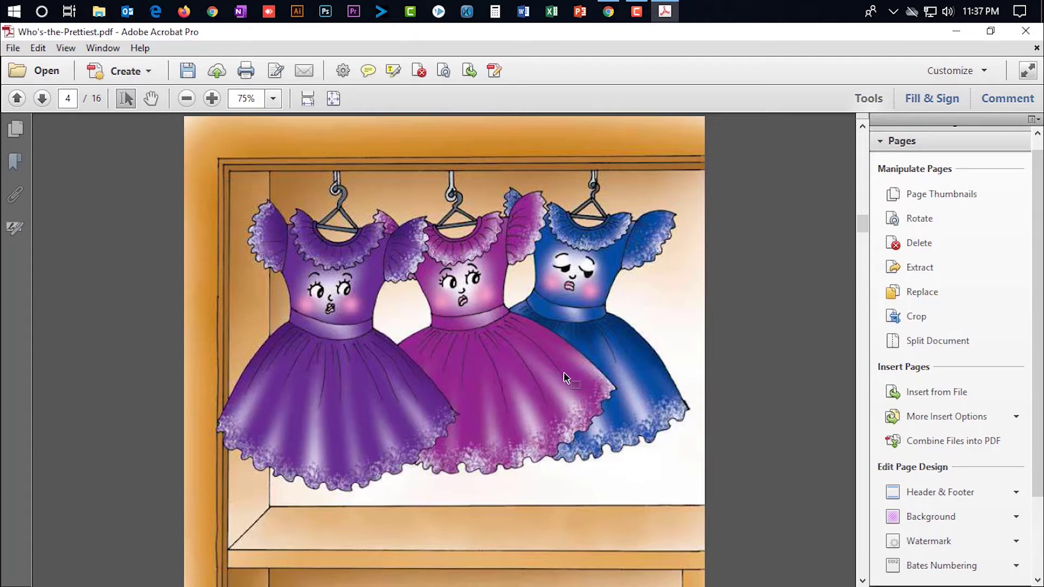
Scroll through page 5 to the upside-down page 6, dismissing the Chrome notification on the way
{"action": "scroll", "coordinate": [567, 353], "scroll_direction": "down", "scroll_amount": 3}
{"action": "scroll", "coordinate": [567, 354], "scroll_direction": "down", "scroll_amount": 5}
{"action": "scroll", "coordinate": [567, 354], "scroll_direction": "down", "scroll_amount": 2}
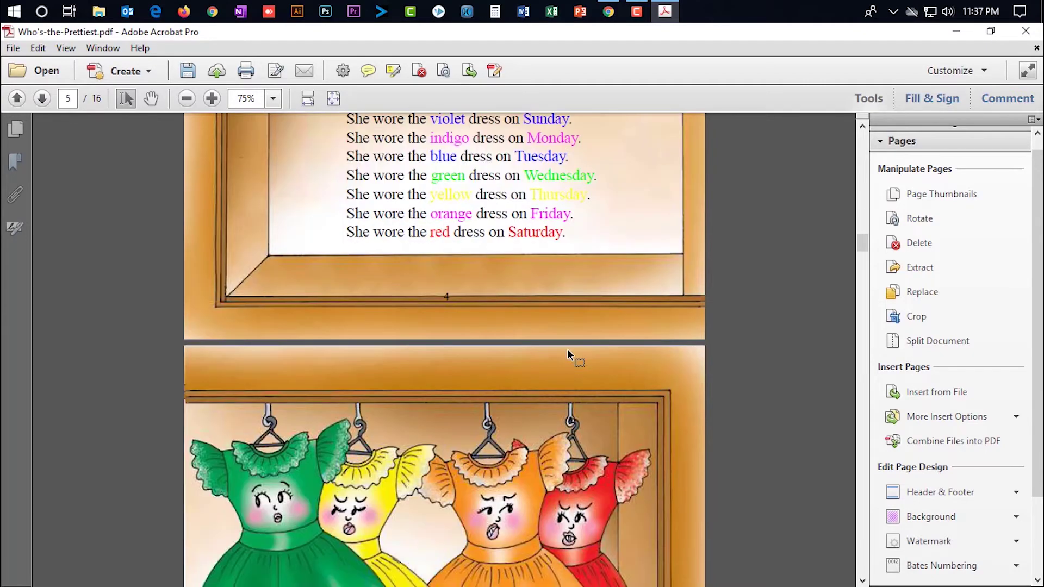
{"action": "scroll", "coordinate": [567, 353], "scroll_direction": "down", "scroll_amount": 3}
{"action": "scroll", "coordinate": [567, 350], "scroll_direction": "down", "scroll_amount": 3}
{"action": "scroll", "coordinate": [568, 351], "scroll_direction": "down", "scroll_amount": 2}
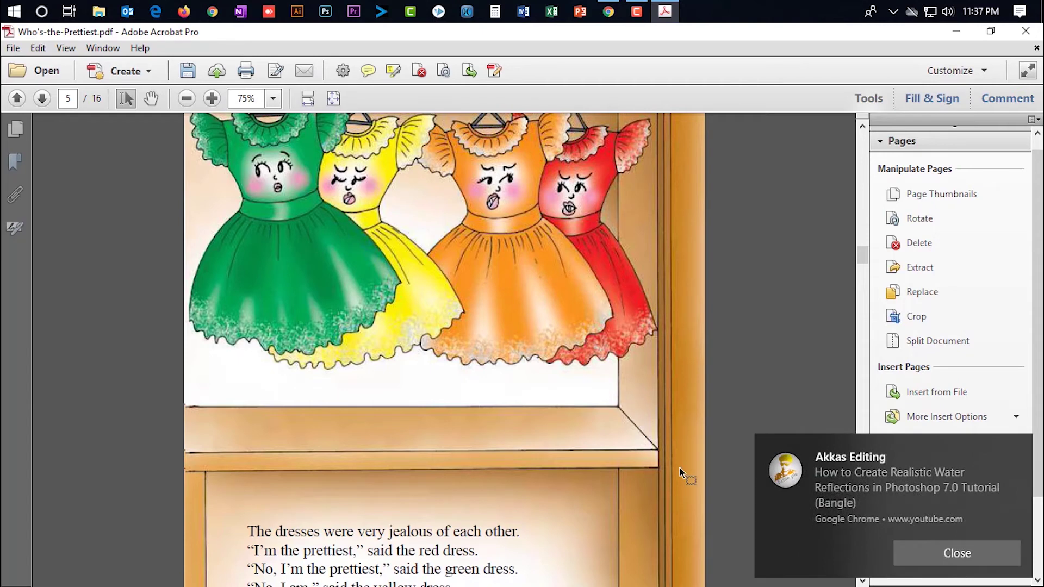
{"action": "left_click", "coordinate": [918, 550]}
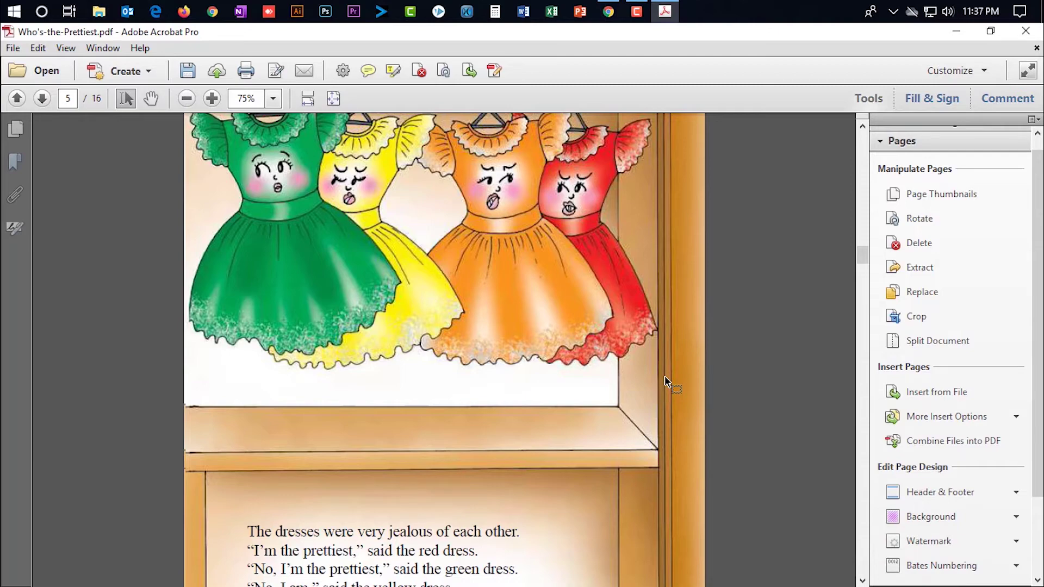
{"action": "scroll", "coordinate": [661, 372], "scroll_direction": "down", "scroll_amount": 4}
{"action": "scroll", "coordinate": [660, 372], "scroll_direction": "down", "scroll_amount": 2}
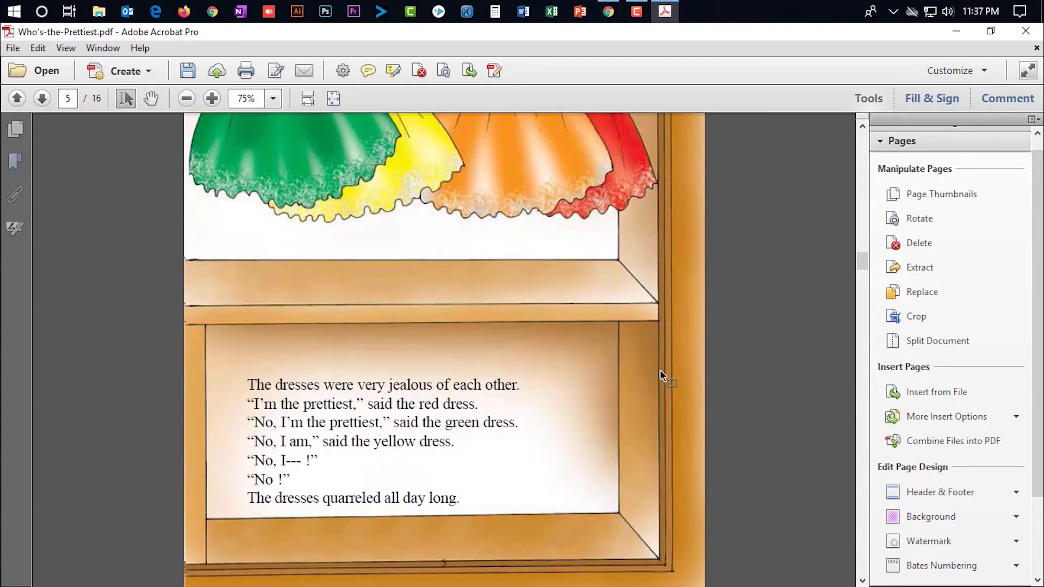
{"action": "scroll", "coordinate": [660, 372], "scroll_direction": "down", "scroll_amount": 3}
{"action": "scroll", "coordinate": [661, 371], "scroll_direction": "down", "scroll_amount": 4}
{"action": "scroll", "coordinate": [660, 375], "scroll_direction": "down", "scroll_amount": 5}
{"action": "scroll", "coordinate": [660, 374], "scroll_direction": "down", "scroll_amount": 4}
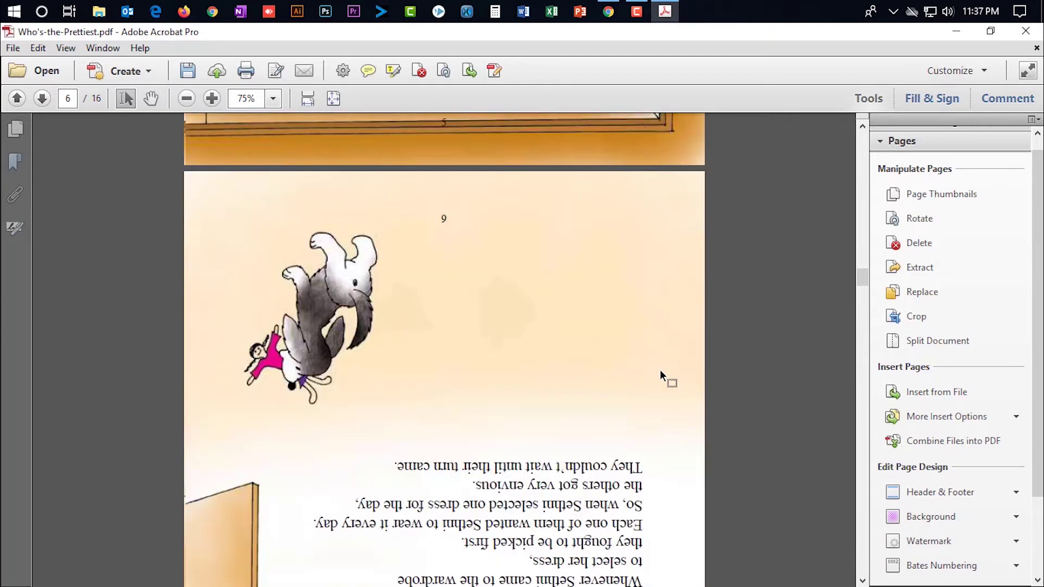
{"action": "scroll", "coordinate": [660, 374], "scroll_direction": "down", "scroll_amount": 3}
{"action": "scroll", "coordinate": [660, 374], "scroll_direction": "down", "scroll_amount": 1}
{"action": "scroll", "coordinate": [660, 370], "scroll_direction": "down", "scroll_amount": 2}
{"action": "scroll", "coordinate": [660, 369], "scroll_direction": "down", "scroll_amount": 1}
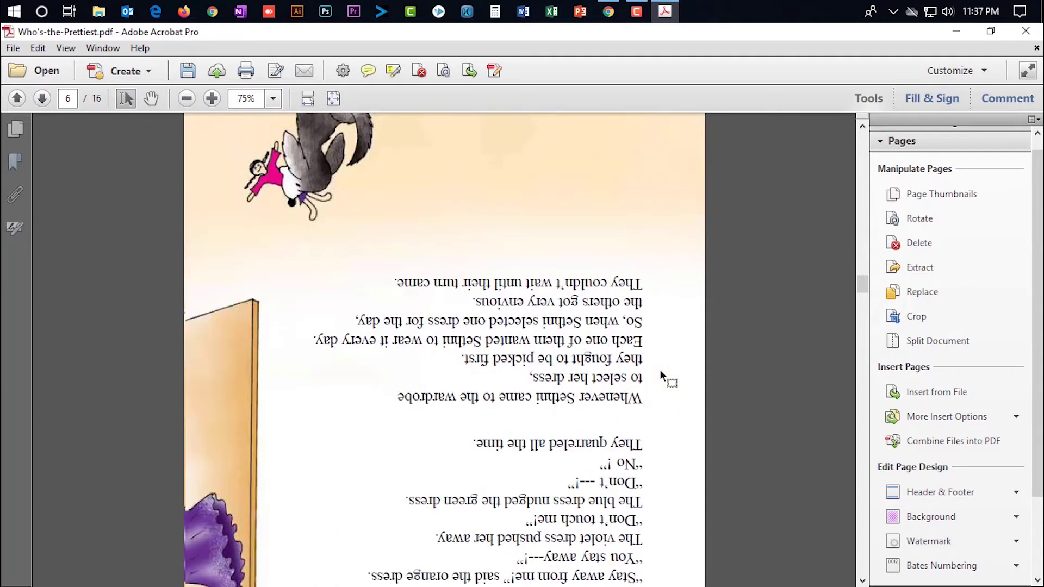
{"action": "scroll", "coordinate": [660, 370], "scroll_direction": "down", "scroll_amount": 1}
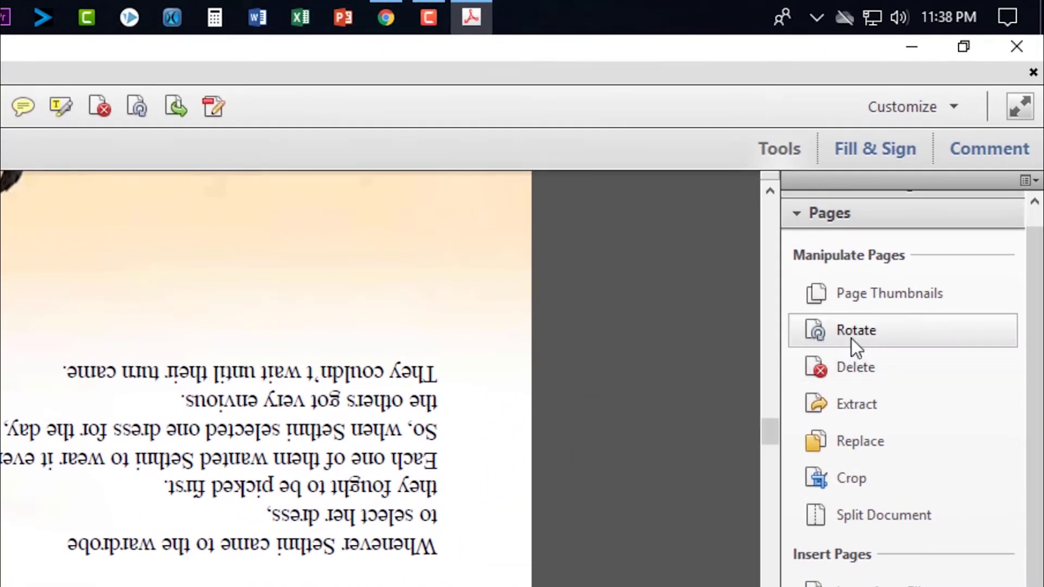
Rotate page 6 by 180 degrees with the page range set from 6 to 6
{"action": "left_click", "coordinate": [851, 338]}
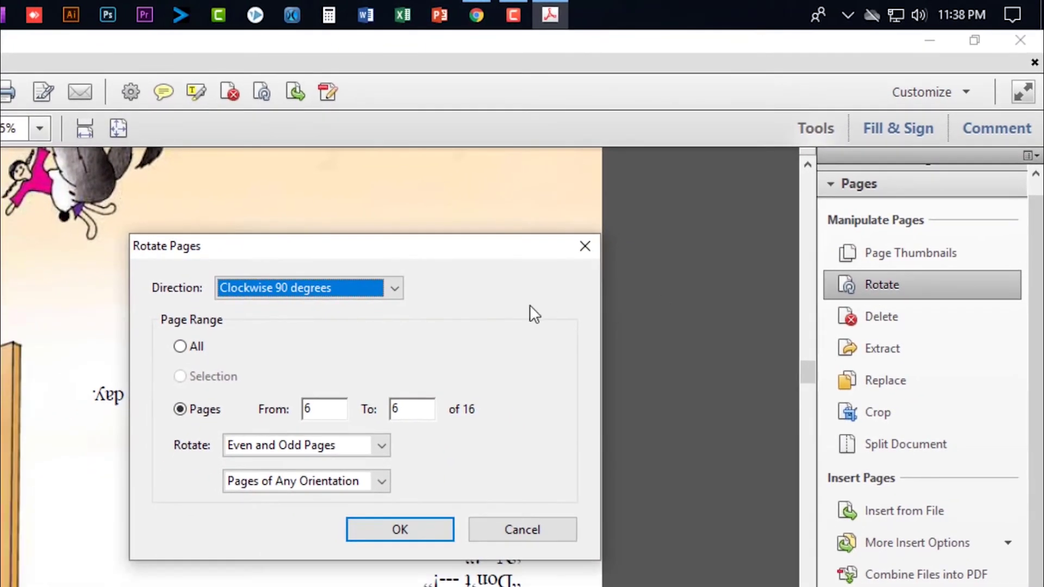
{"action": "left_click", "coordinate": [399, 288]}
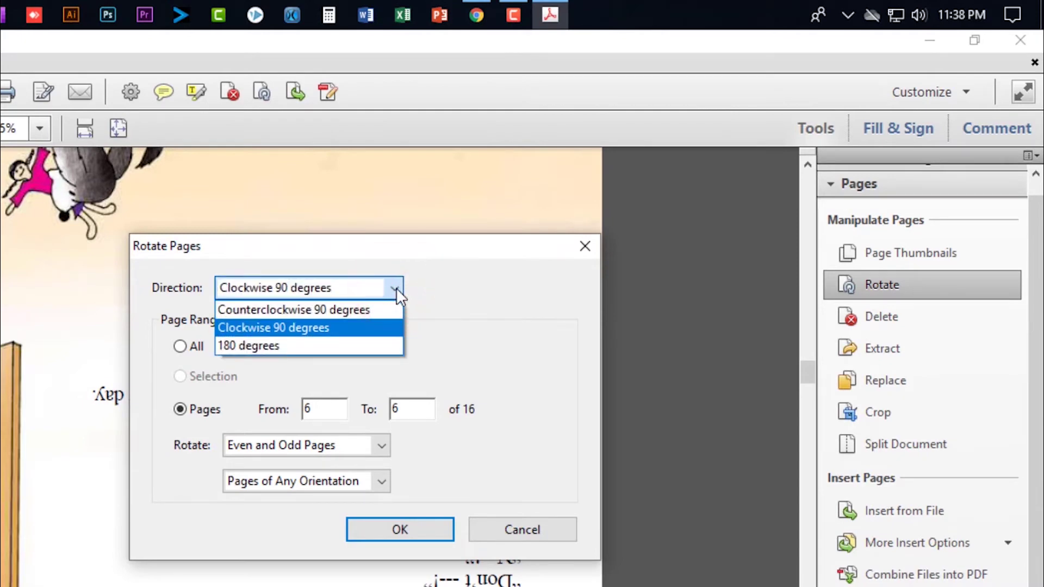
{"action": "left_click", "coordinate": [259, 344]}
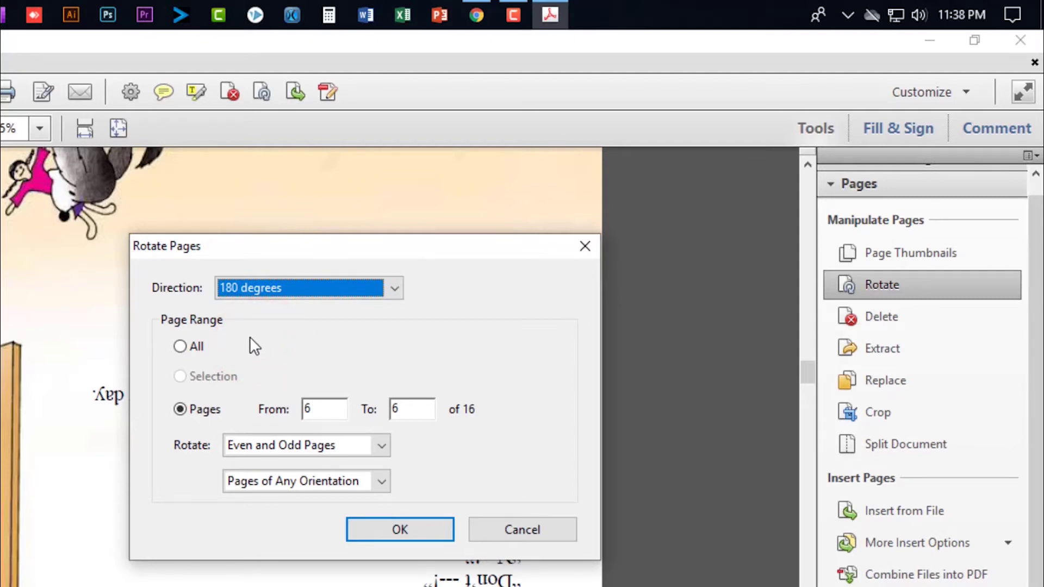
{"action": "left_click", "coordinate": [184, 345]}
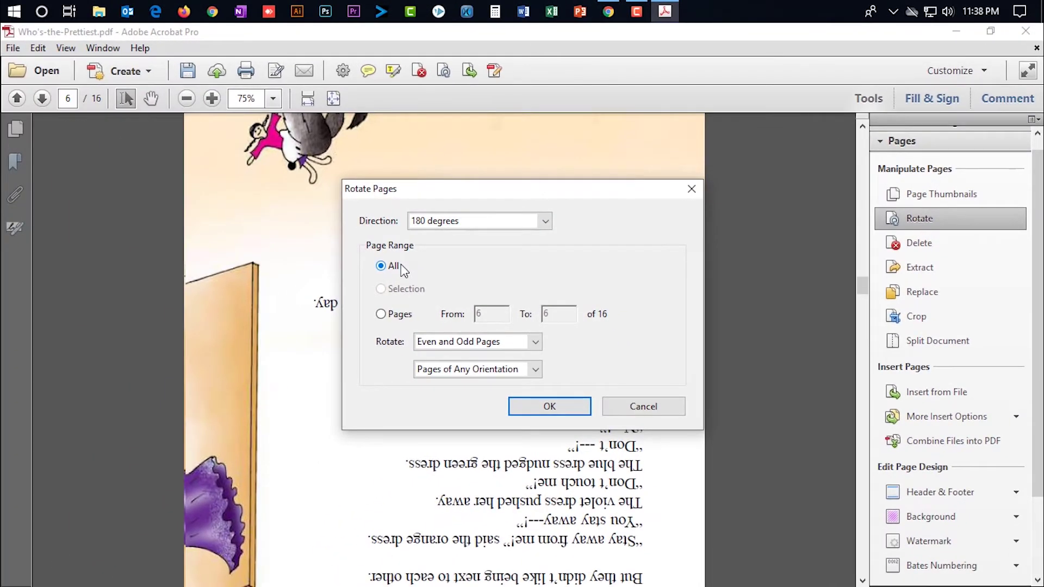
{"action": "left_click", "coordinate": [392, 318]}
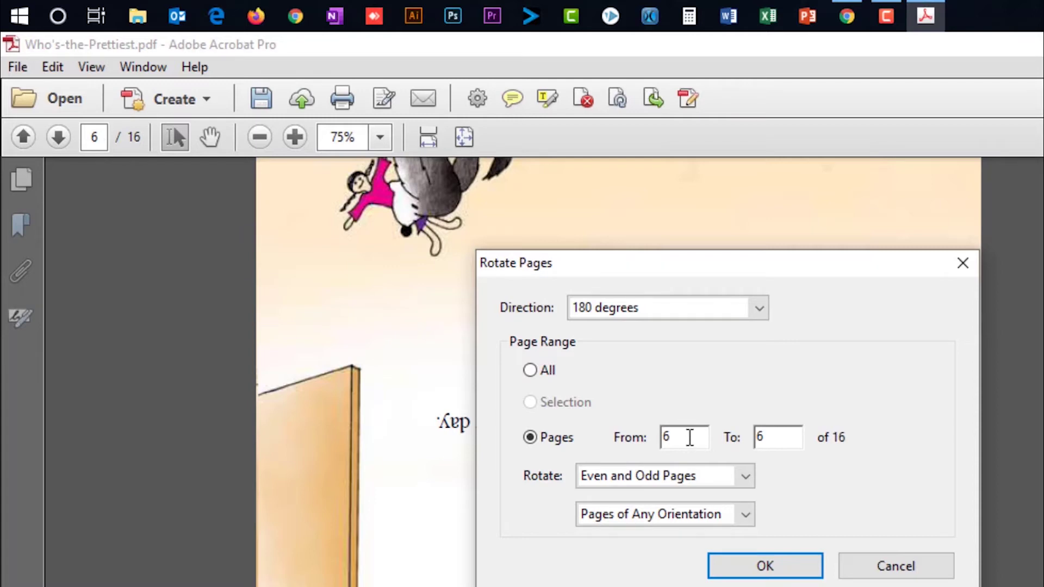
{"action": "left_click", "coordinate": [690, 437]}
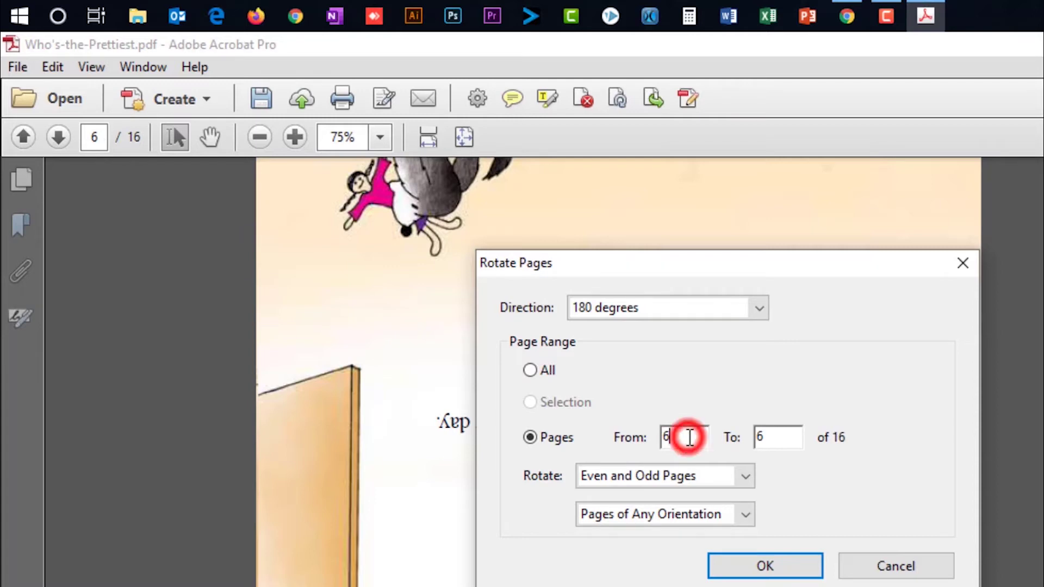
{"action": "left_click", "coordinate": [781, 435]}
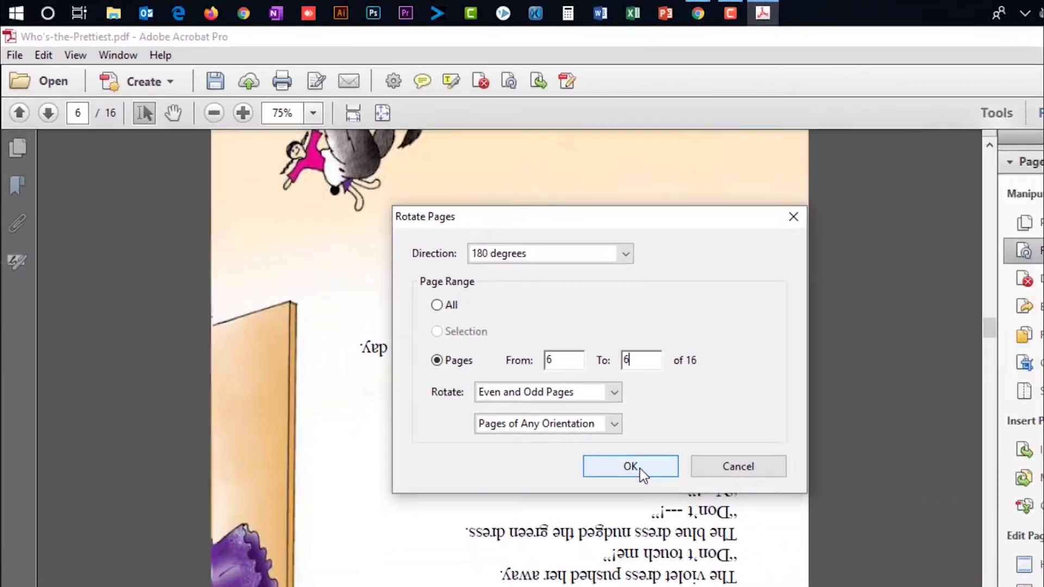
{"action": "left_click", "coordinate": [778, 572]}
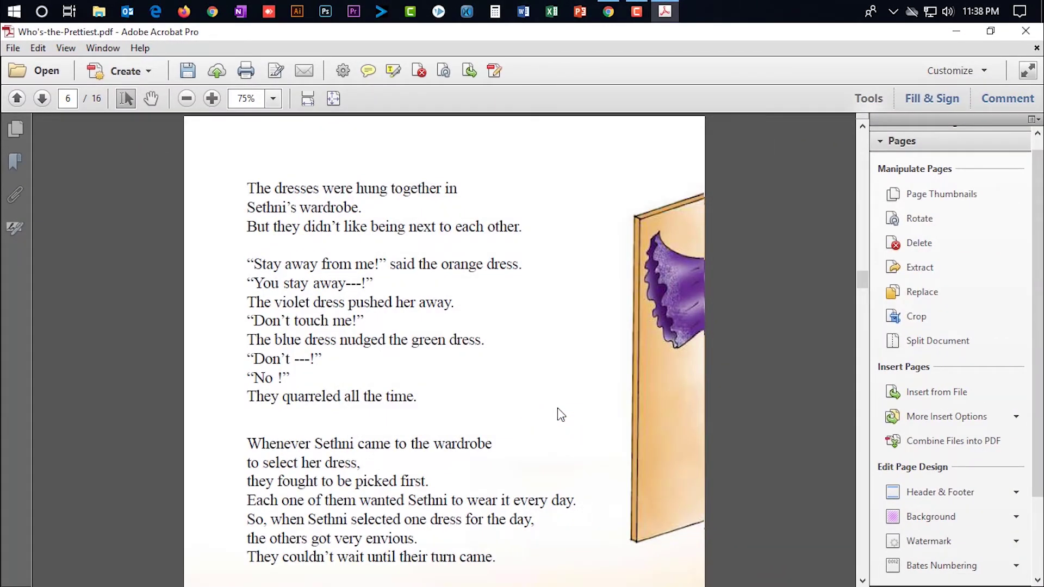
Scroll from page 6 through page 7 to page 8, which is already upright
{"action": "scroll", "coordinate": [557, 412], "scroll_direction": "down", "scroll_amount": 1}
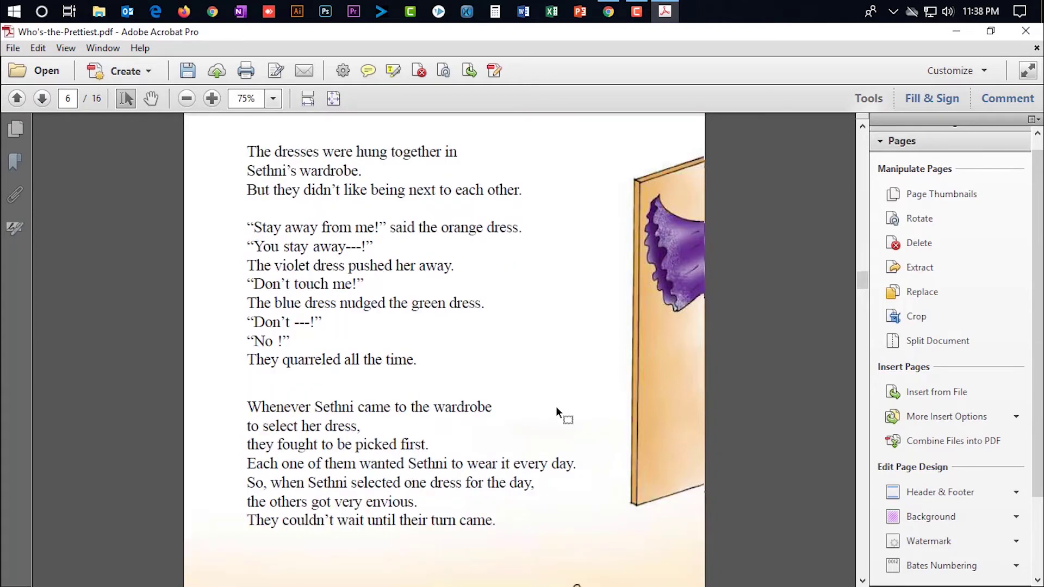
{"action": "scroll", "coordinate": [556, 412], "scroll_direction": "down", "scroll_amount": 5}
{"action": "scroll", "coordinate": [556, 411], "scroll_direction": "down", "scroll_amount": 8}
{"action": "scroll", "coordinate": [556, 412], "scroll_direction": "down", "scroll_amount": 6}
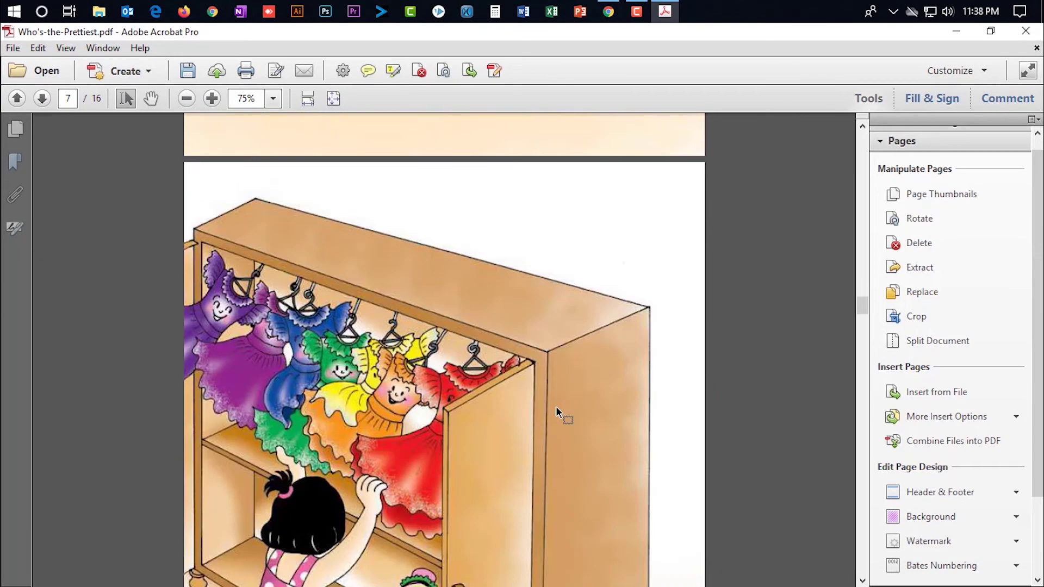
{"action": "scroll", "coordinate": [556, 411], "scroll_direction": "down", "scroll_amount": 1}
{"action": "scroll", "coordinate": [556, 412], "scroll_direction": "down", "scroll_amount": 1}
{"action": "scroll", "coordinate": [556, 412], "scroll_direction": "down", "scroll_amount": 3}
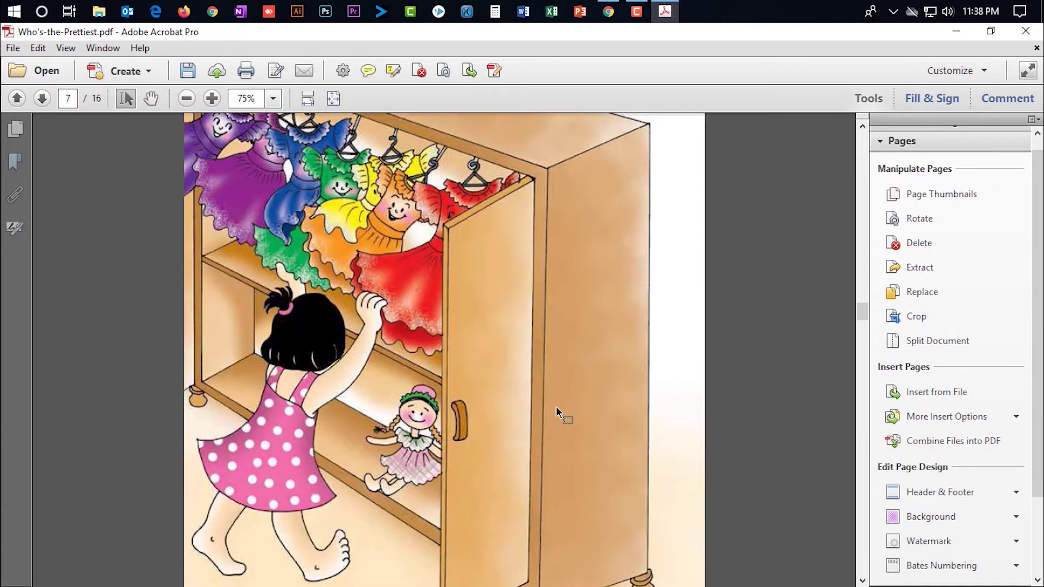
{"action": "scroll", "coordinate": [556, 408], "scroll_direction": "down", "scroll_amount": 3}
{"action": "scroll", "coordinate": [556, 407], "scroll_direction": "down", "scroll_amount": 2}
{"action": "scroll", "coordinate": [556, 408], "scroll_direction": "down", "scroll_amount": 10}
{"action": "scroll", "coordinate": [556, 407], "scroll_direction": "down", "scroll_amount": 3}
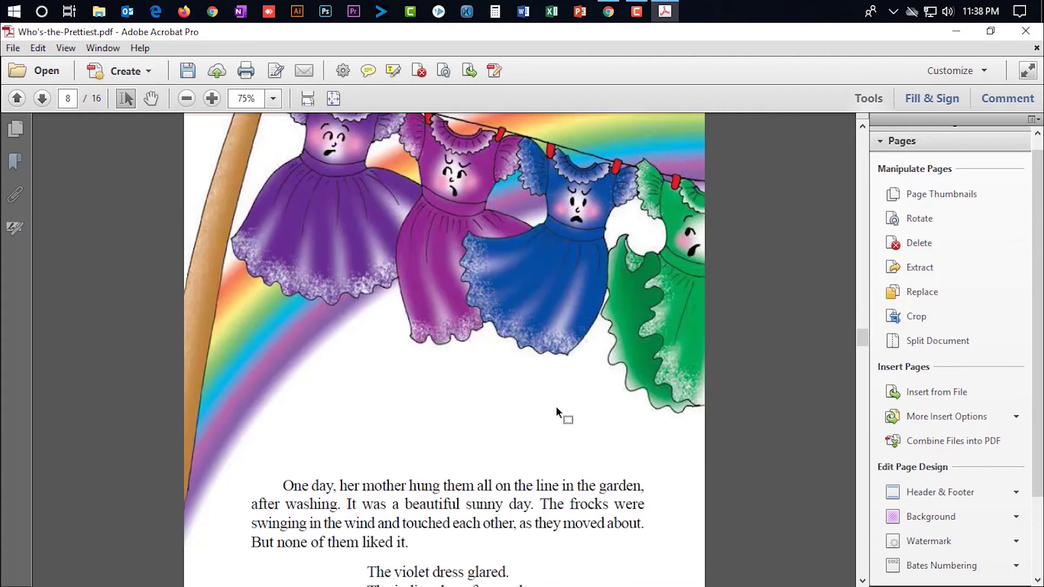
{"action": "scroll", "coordinate": [556, 406], "scroll_direction": "down", "scroll_amount": 3}
{"action": "scroll", "coordinate": [556, 406], "scroll_direction": "down", "scroll_amount": 1}
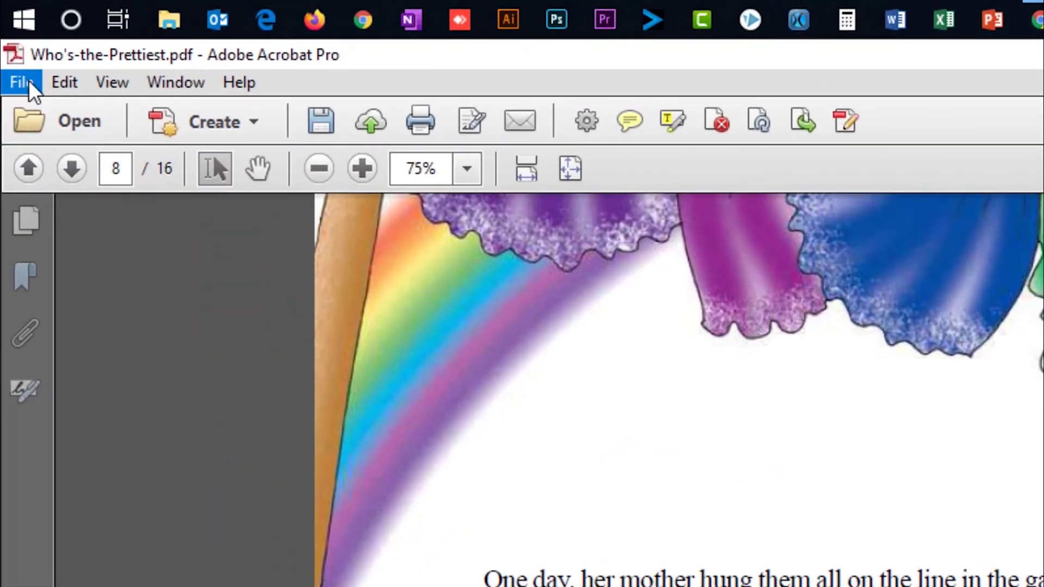
Save the rotated Who's-the-Prettiest.pdf from the File menu and close Acrobat
{"action": "left_click", "coordinate": [24, 80]}
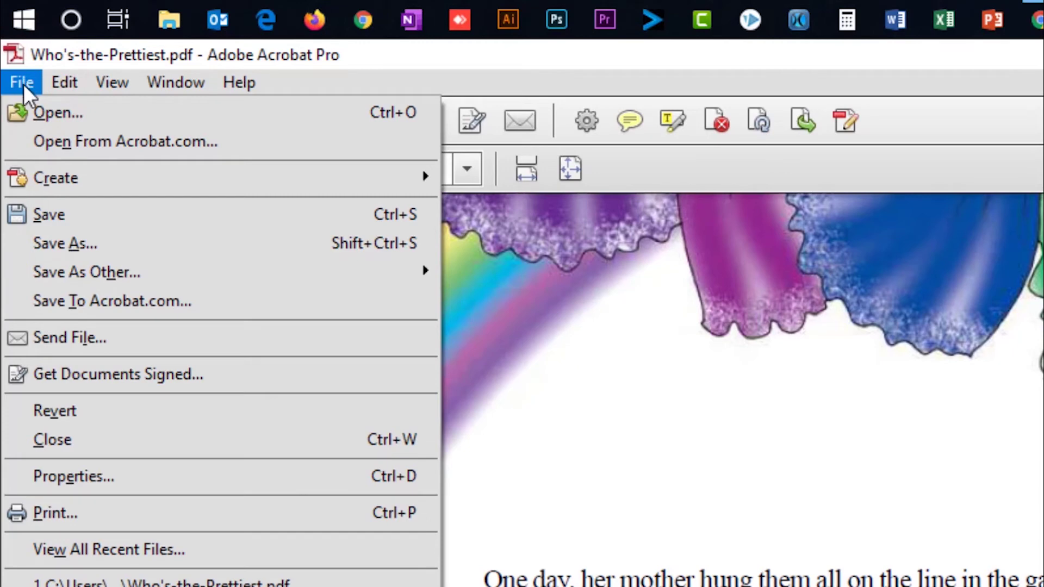
{"action": "left_click", "coordinate": [106, 217]}
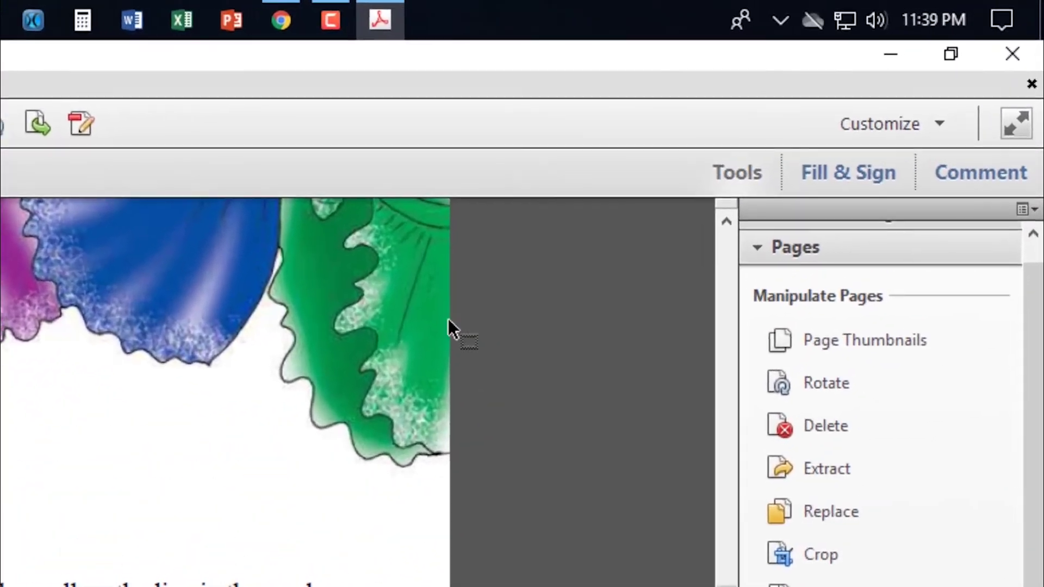
{"action": "left_click", "coordinate": [1012, 55]}
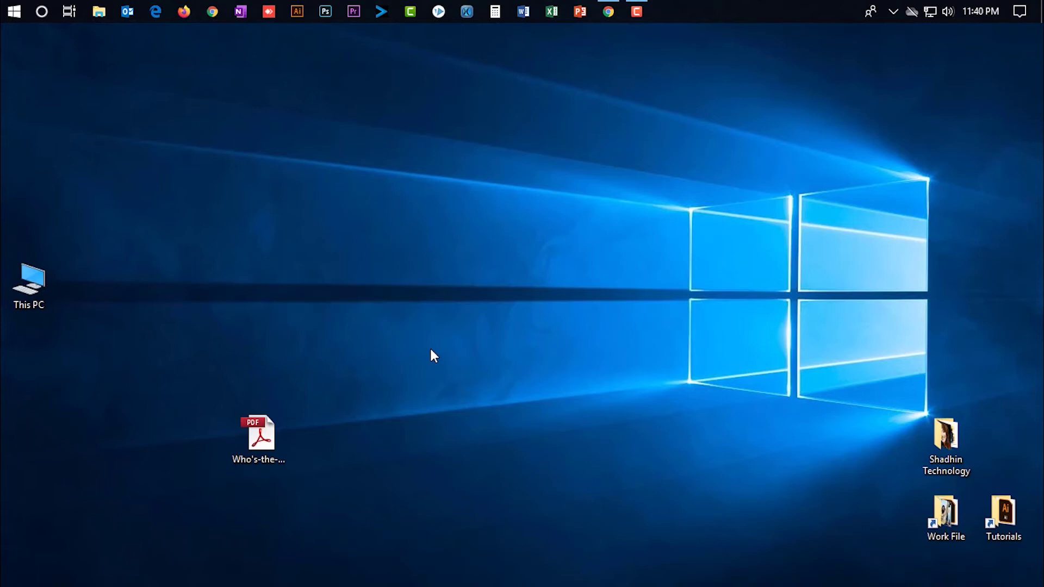
Reopen Who's-the-Prettiest.pdf from the desktop, hide the Attachments panel and set zoom to 75%
{"action": "double_click", "coordinate": [258, 439]}
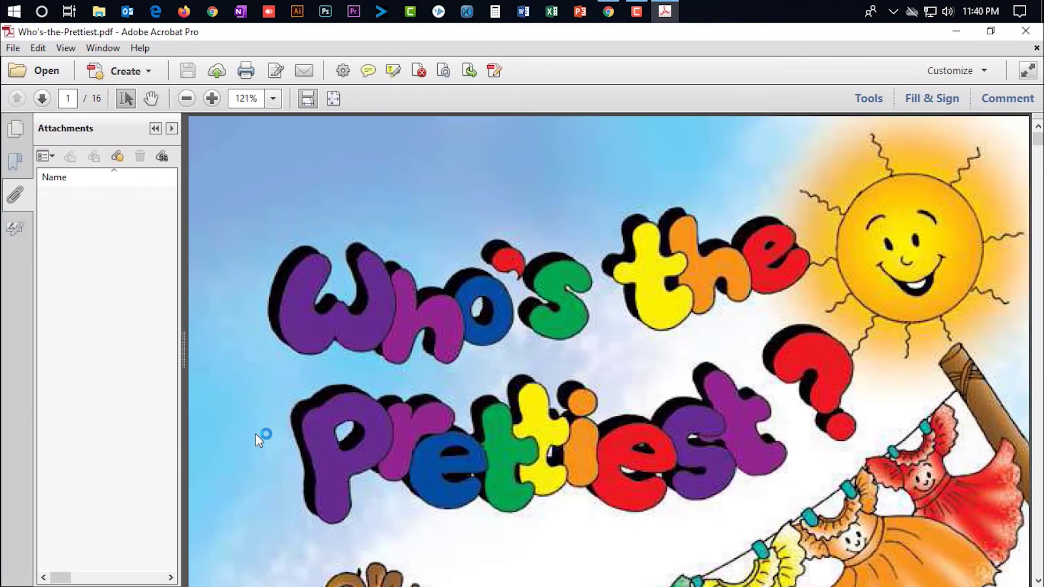
{"action": "left_click", "coordinate": [15, 194]}
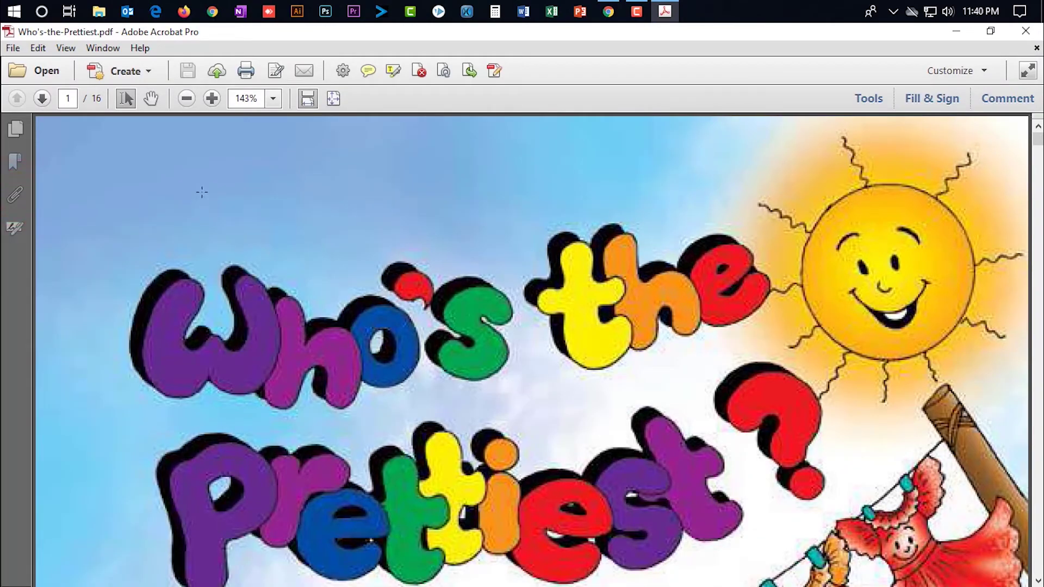
{"action": "left_click", "coordinate": [275, 99]}
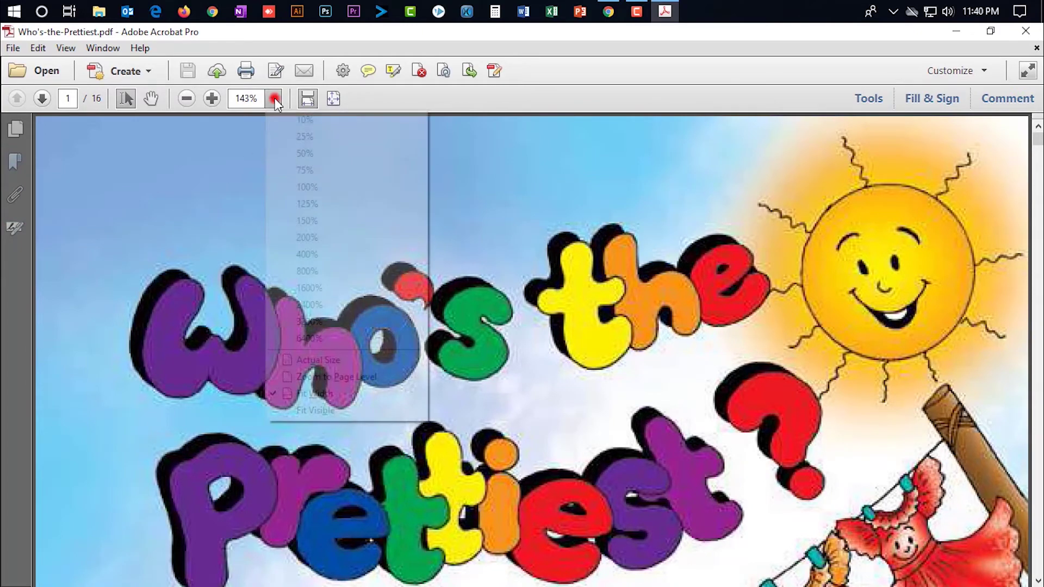
{"action": "left_click", "coordinate": [307, 170]}
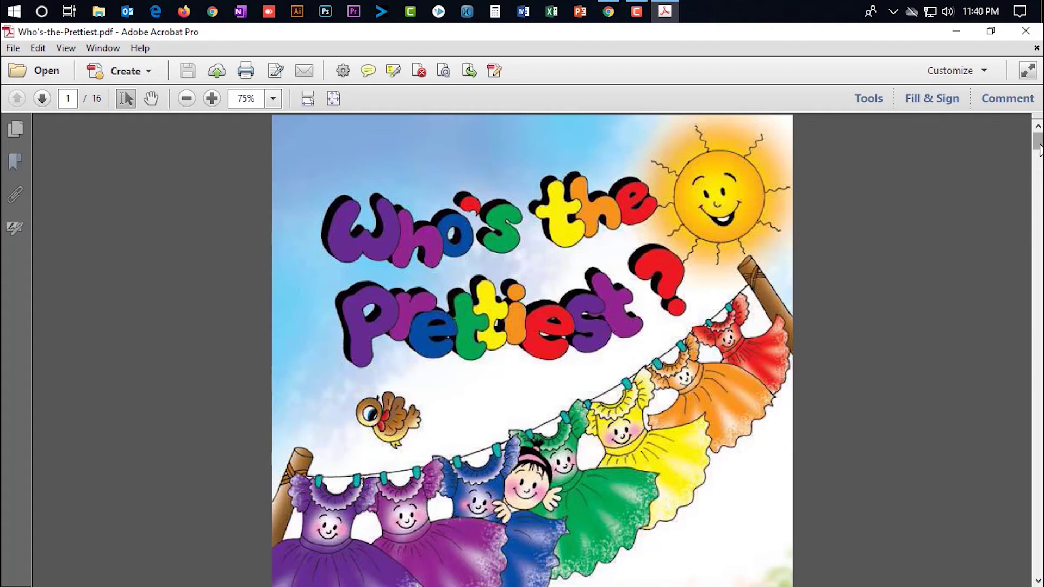
Drag the scrollbar down through the first pages to check they are upright
{"action": "left_click_drag", "start_coordinate": [1039, 148], "coordinate": [1039, 180]}
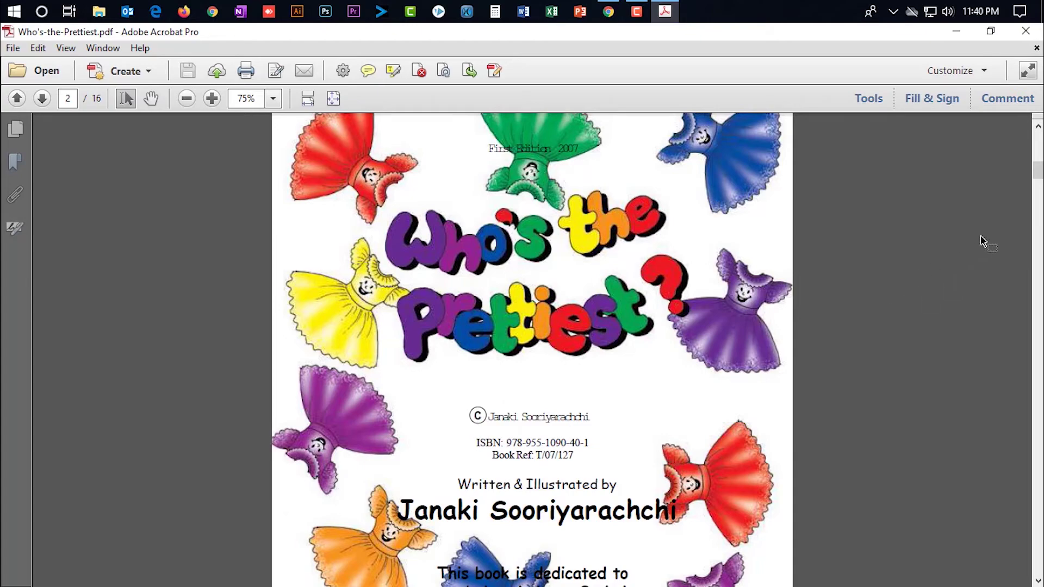
{"action": "left_click", "coordinate": [1036, 174]}
{"action": "left_click_drag", "start_coordinate": [1036, 174], "coordinate": [1041, 207]}
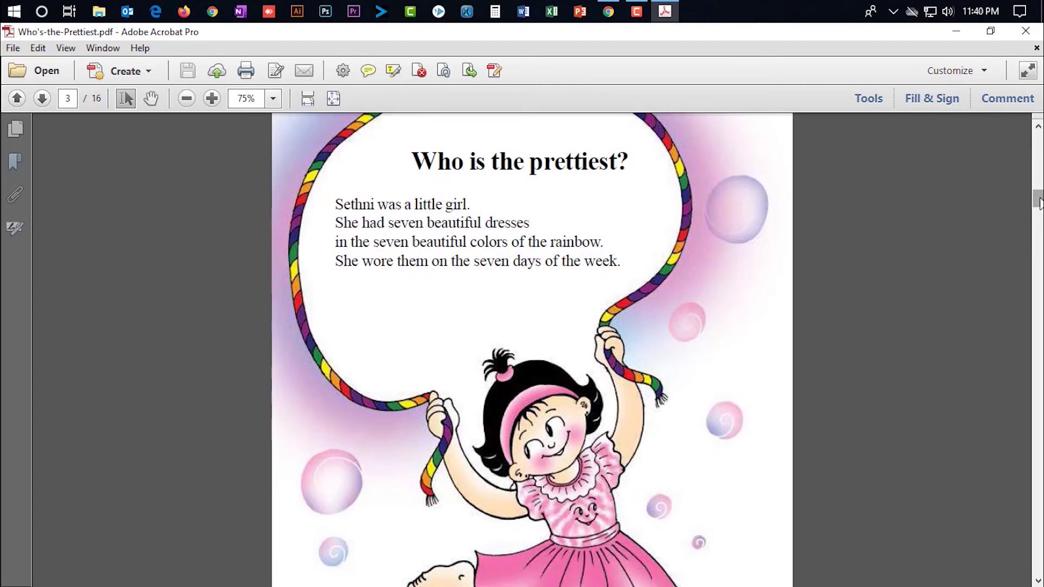
{"action": "left_click_drag", "start_coordinate": [1040, 202], "coordinate": [1039, 226]}
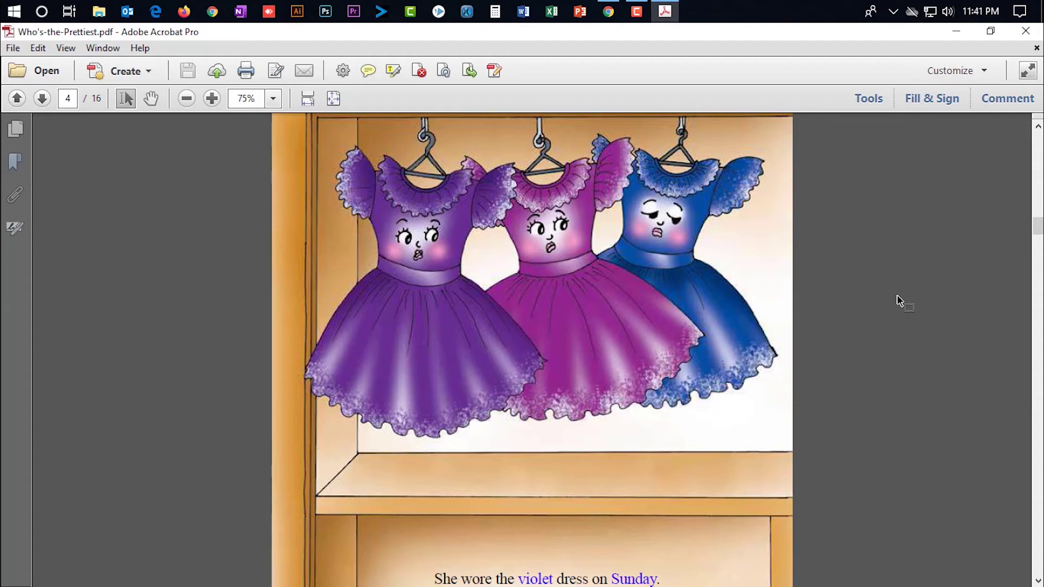
Scroll down to page 6's wardrobe text, then close Acrobat
{"action": "scroll", "coordinate": [898, 300], "scroll_direction": "down", "scroll_amount": 3}
{"action": "scroll", "coordinate": [898, 301], "scroll_direction": "down", "scroll_amount": 3}
{"action": "scroll", "coordinate": [898, 301], "scroll_direction": "down", "scroll_amount": 3}
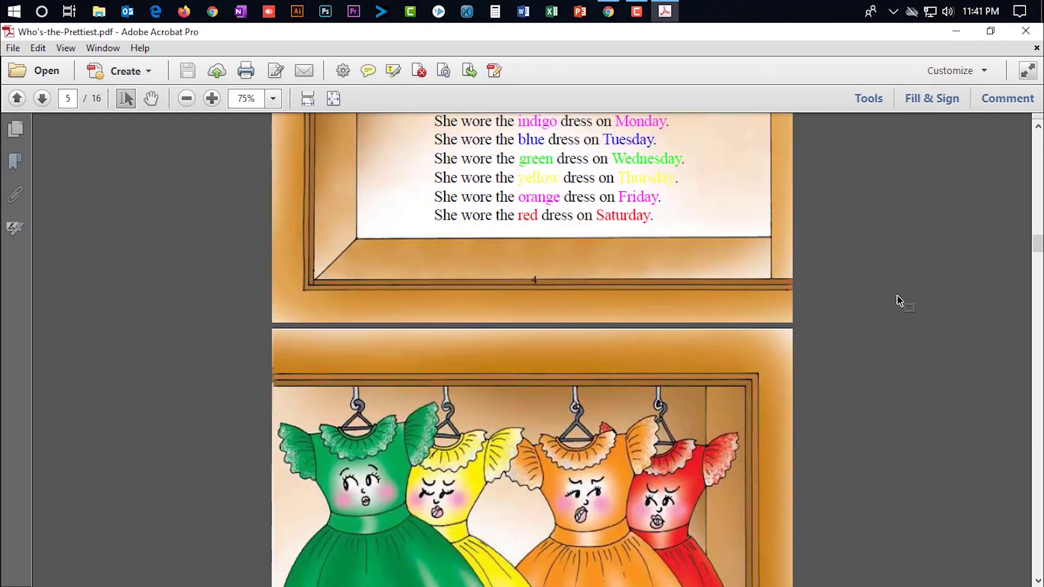
{"action": "scroll", "coordinate": [898, 301], "scroll_direction": "down", "scroll_amount": 3}
{"action": "scroll", "coordinate": [898, 300], "scroll_direction": "down", "scroll_amount": 1}
{"action": "scroll", "coordinate": [898, 301], "scroll_direction": "down", "scroll_amount": 2}
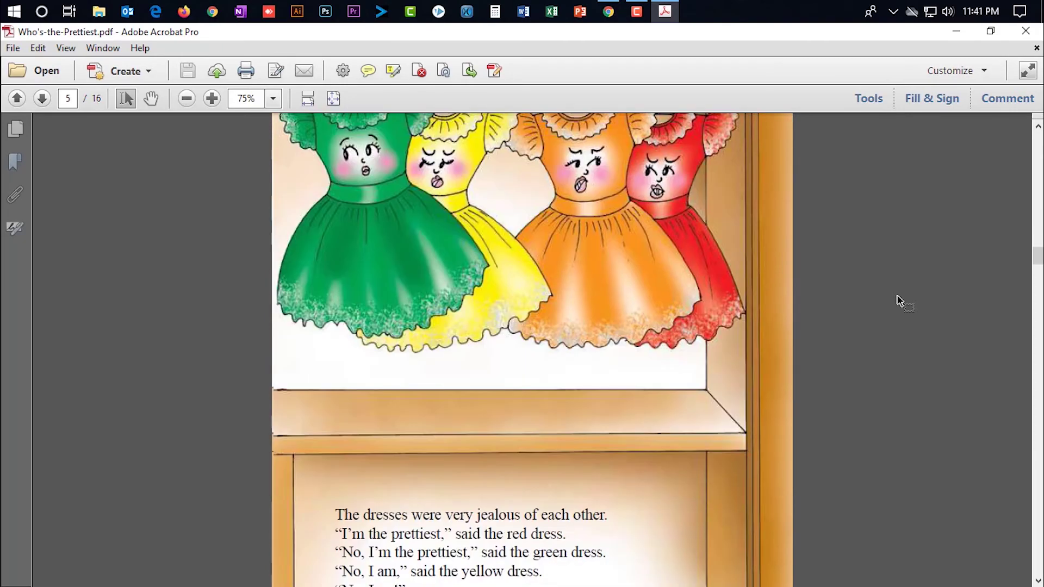
{"action": "scroll", "coordinate": [898, 301], "scroll_direction": "down", "scroll_amount": 2}
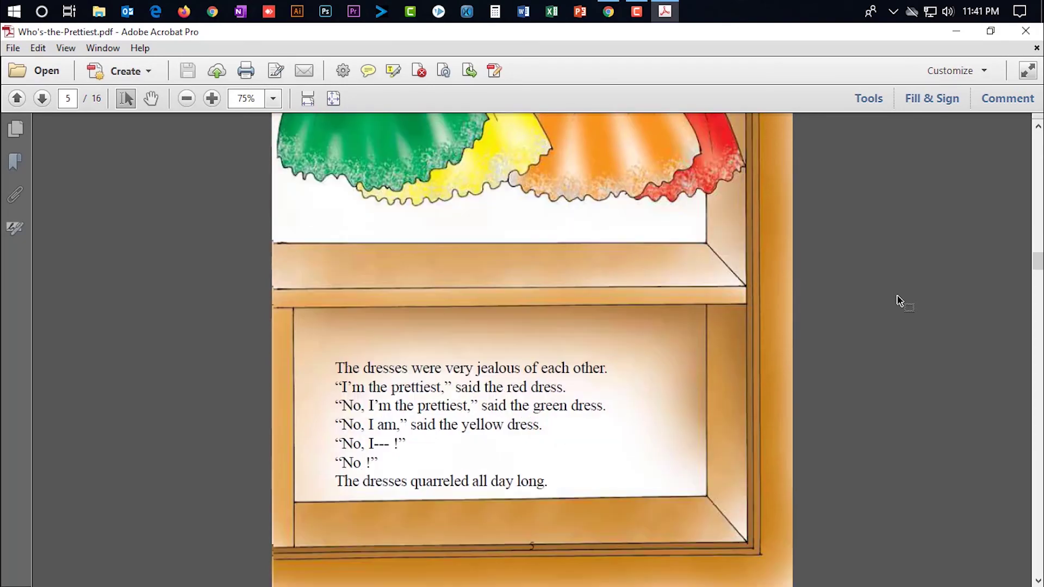
{"action": "scroll", "coordinate": [898, 301], "scroll_direction": "down", "scroll_amount": 2}
{"action": "scroll", "coordinate": [898, 300], "scroll_direction": "down", "scroll_amount": 4}
{"action": "scroll", "coordinate": [898, 301], "scroll_direction": "down", "scroll_amount": 1}
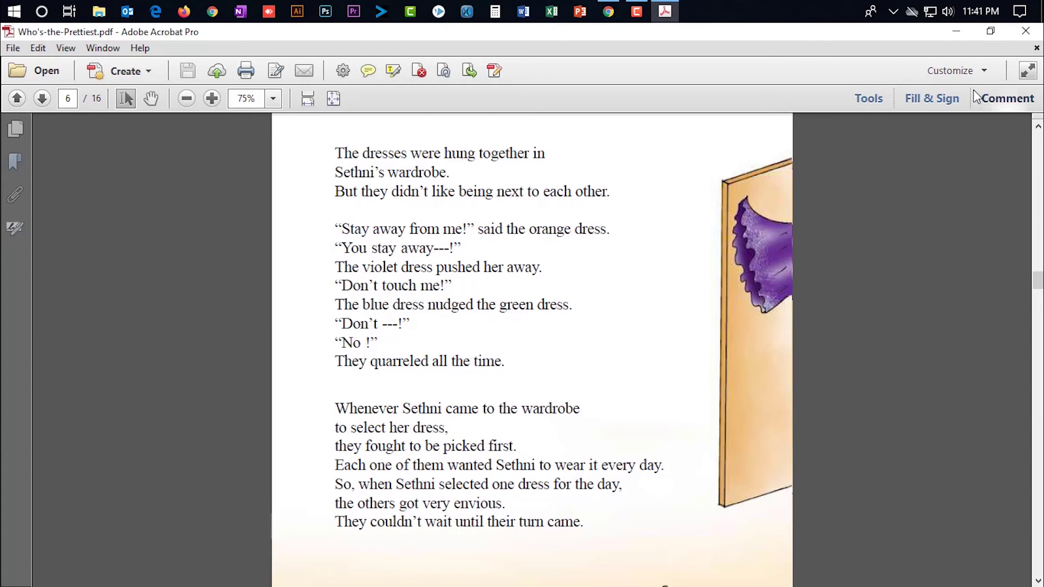
{"action": "left_click", "coordinate": [1026, 31]}
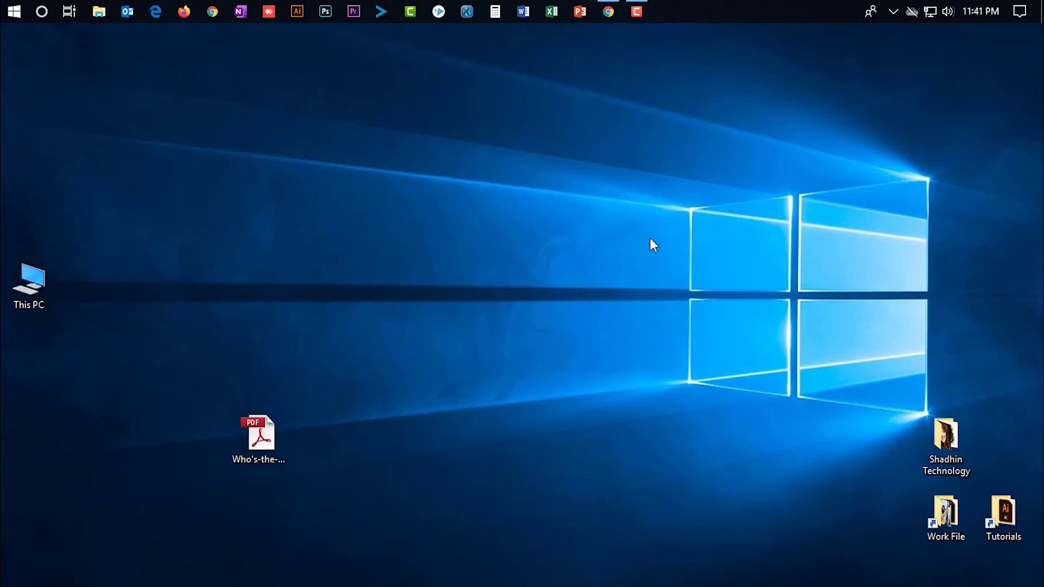
Restore the Google Chrome window from the taskbar, showing its New Tab page
{"action": "left_click", "coordinate": [609, 10]}
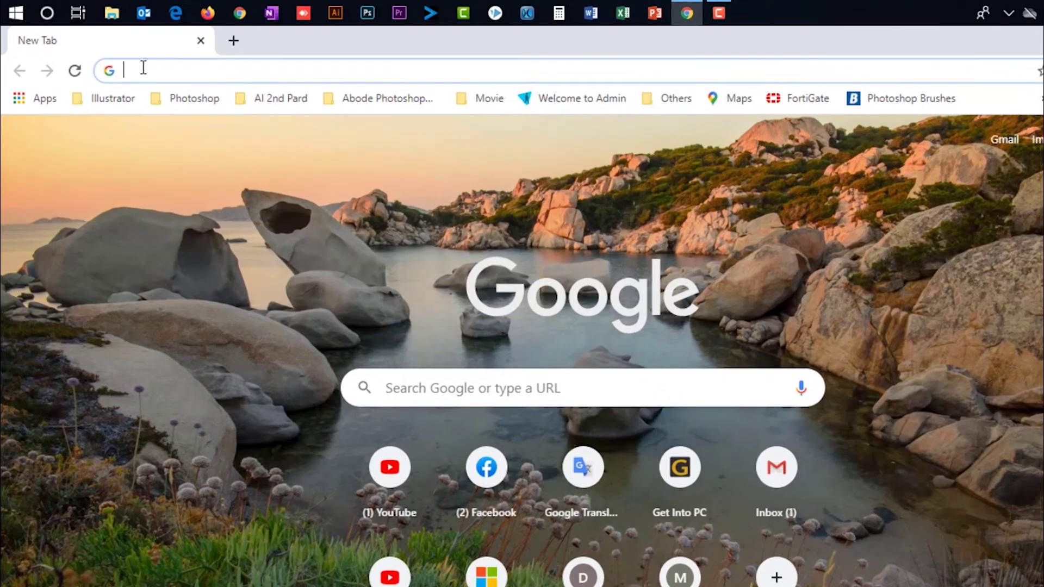
Load getintopc.com from Chrome's address bar
{"action": "left_click", "coordinate": [143, 68]}
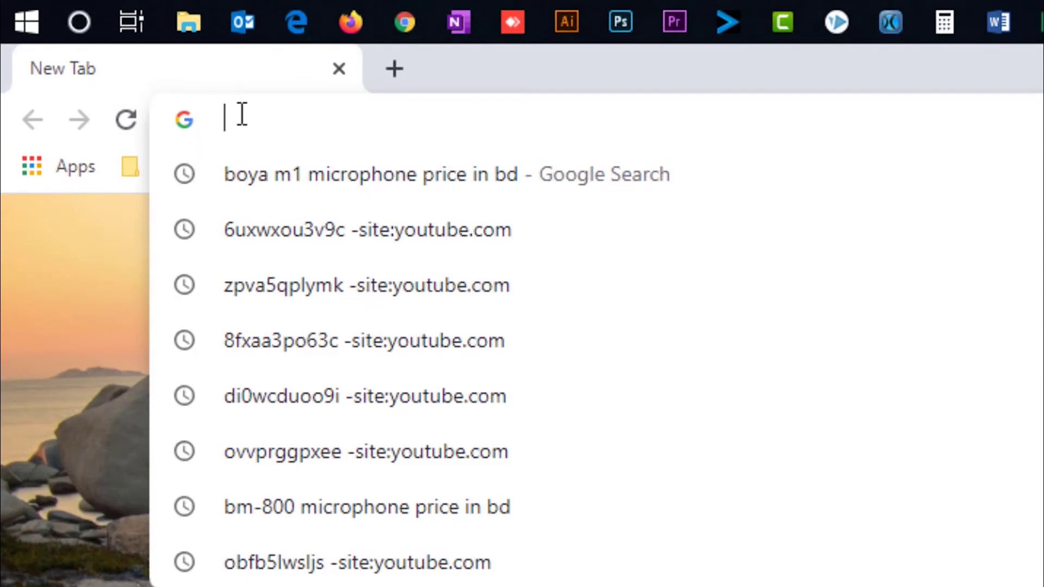
{"action": "type", "text": "g"}
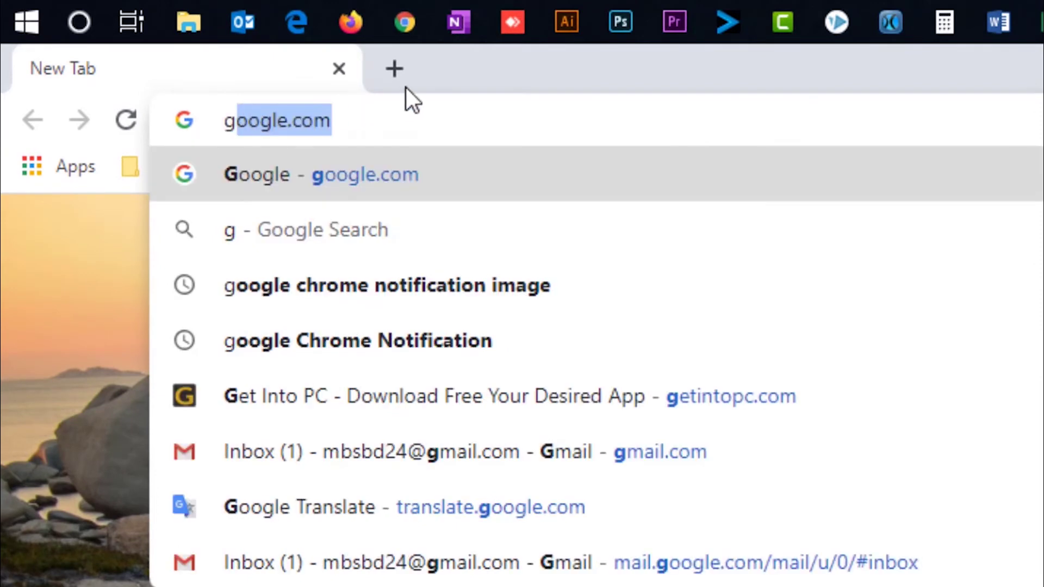
{"action": "type", "text": "etin"}
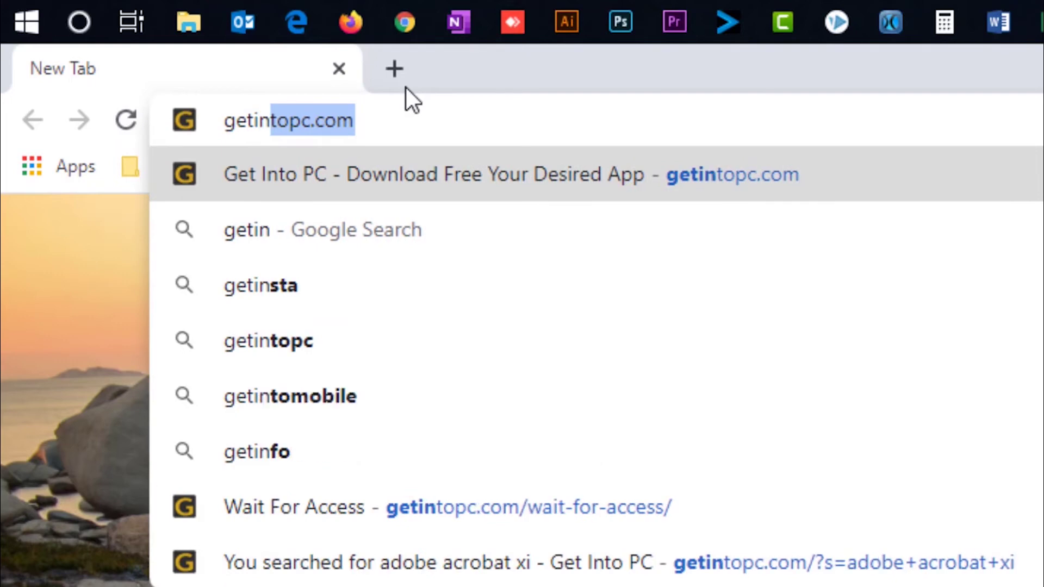
{"action": "type", "text": "top"}
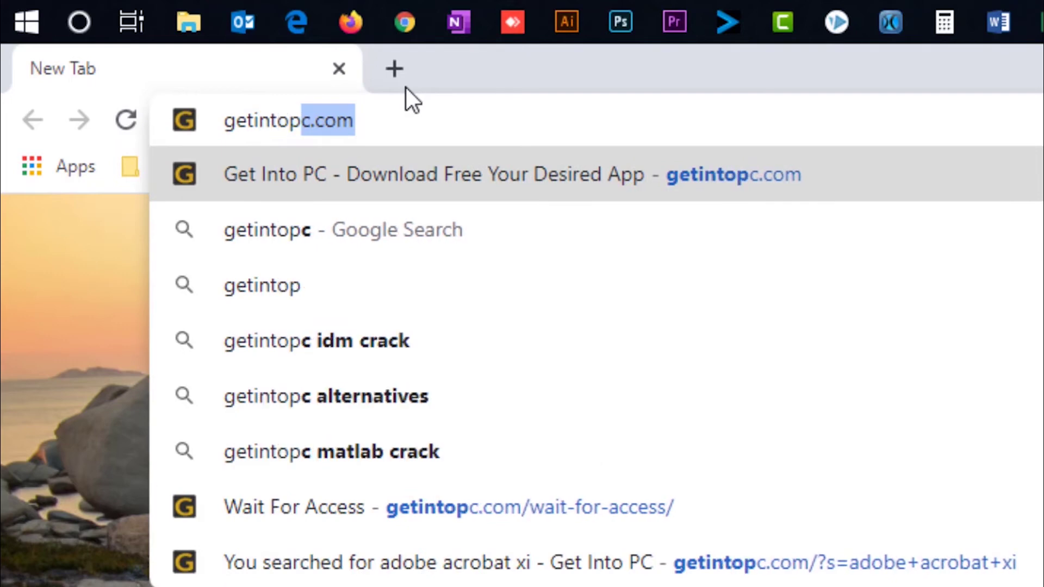
{"action": "type", "text": "c.com"}
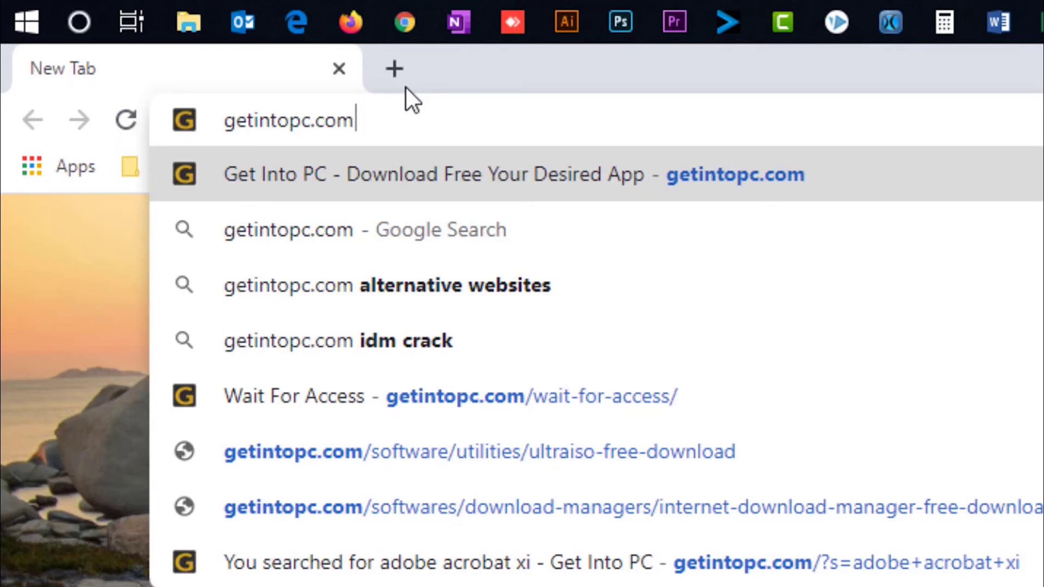
{"action": "key", "text": "Return"}
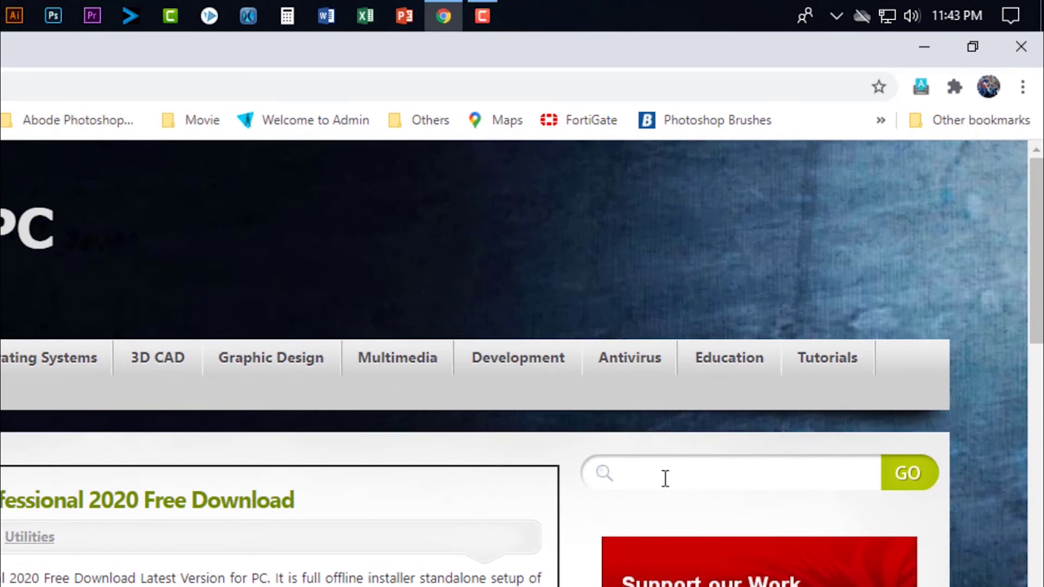
Search the site for 'Adobe Acrobat XI' and open the Adobe Acrobat XI Pro Free Download result
{"action": "left_click", "coordinate": [661, 474]}
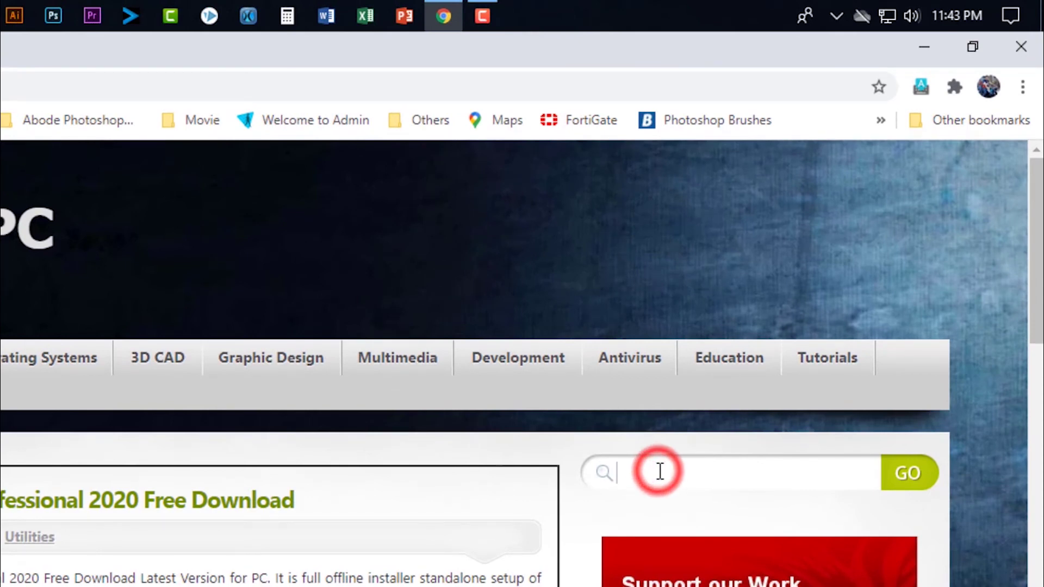
{"action": "type", "text": "Adobe Acrobat XI"}
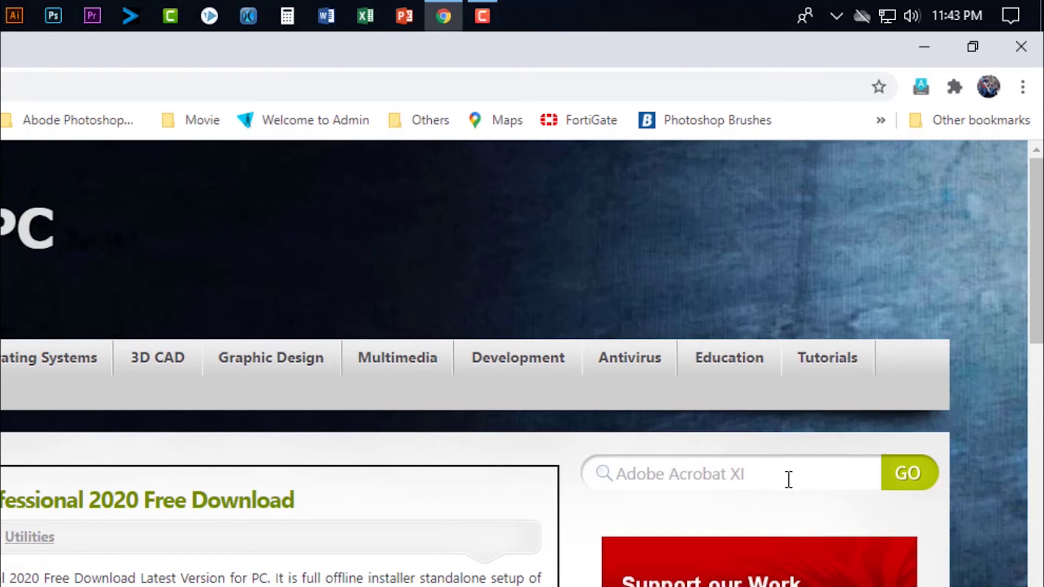
{"action": "left_click", "coordinate": [913, 476]}
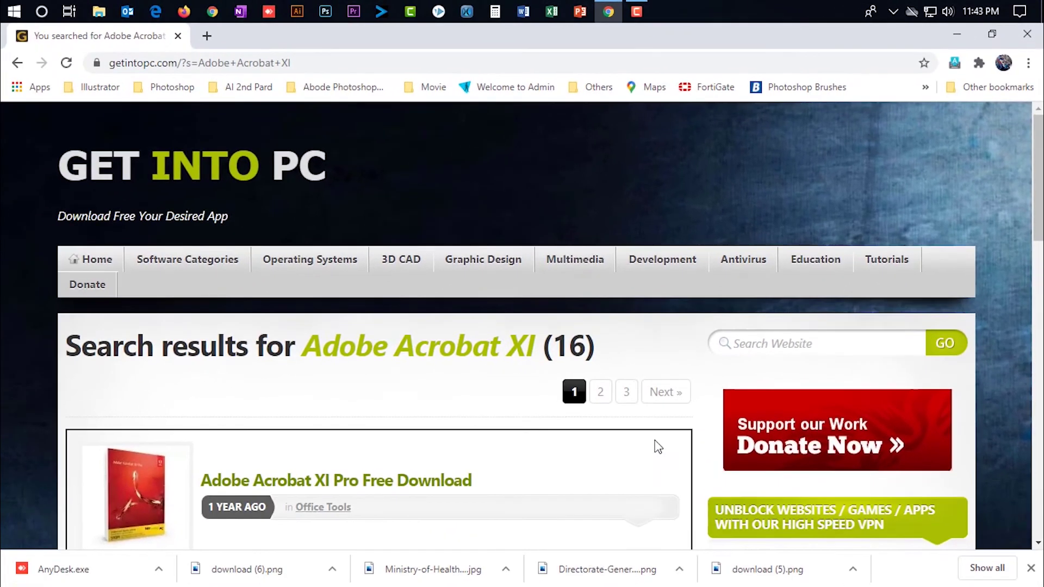
{"action": "scroll", "coordinate": [658, 443], "scroll_direction": "down", "scroll_amount": 3}
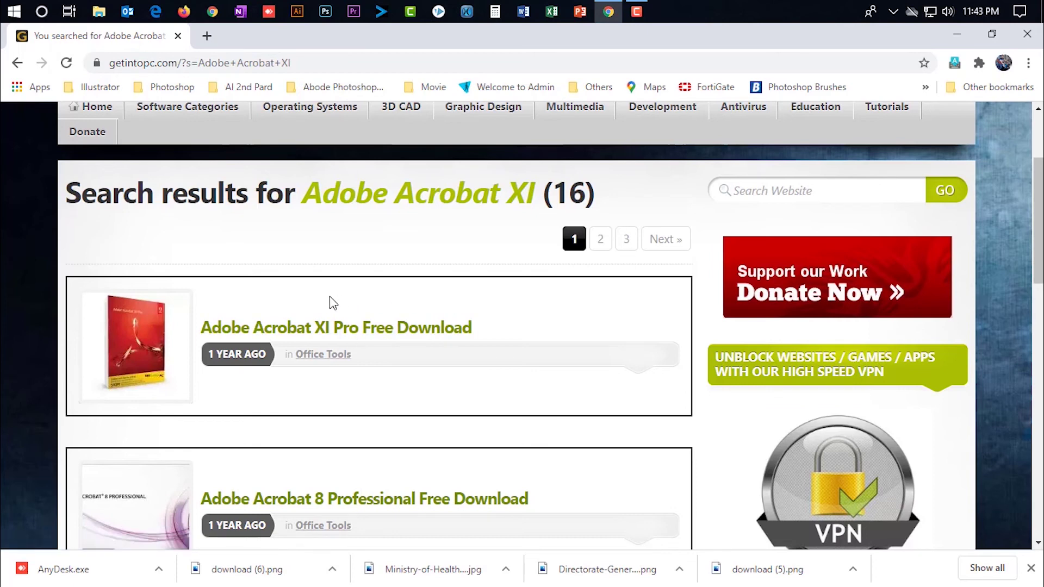
{"action": "left_click", "coordinate": [310, 329]}
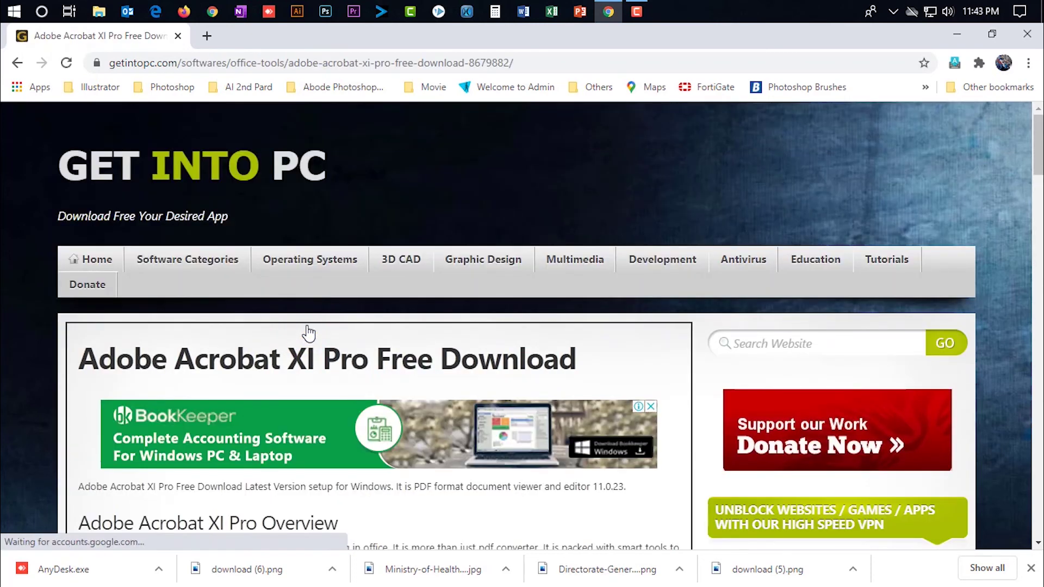
Scroll down the Acrobat XI Pro page to the Download Full Setup section for the 745 MB installer
{"action": "scroll", "coordinate": [308, 333], "scroll_direction": "down", "scroll_amount": 2}
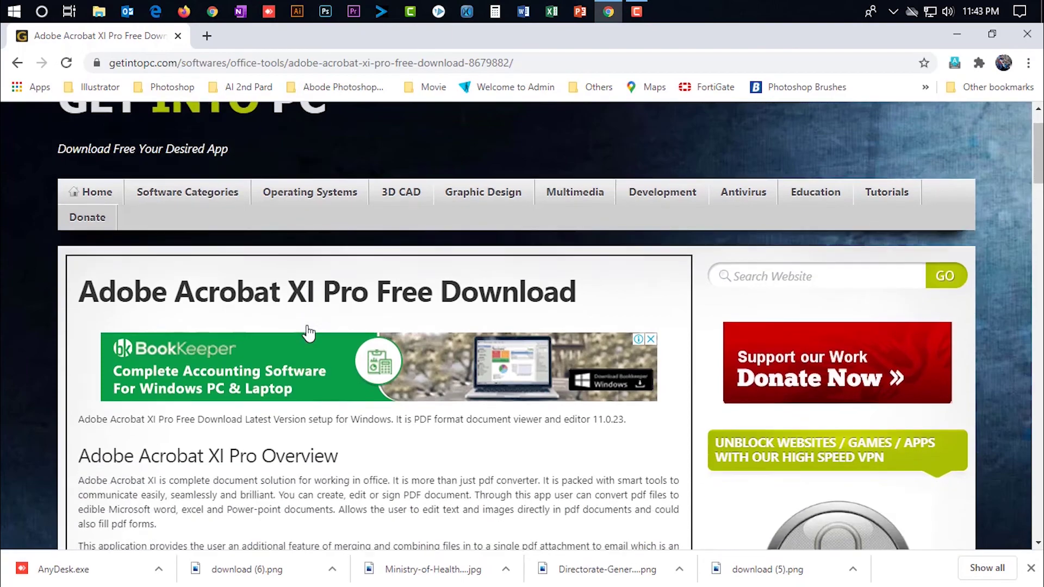
{"action": "scroll", "coordinate": [304, 336], "scroll_direction": "down", "scroll_amount": 2}
{"action": "scroll", "coordinate": [297, 341], "scroll_direction": "down", "scroll_amount": 3}
{"action": "scroll", "coordinate": [287, 345], "scroll_direction": "down", "scroll_amount": 2}
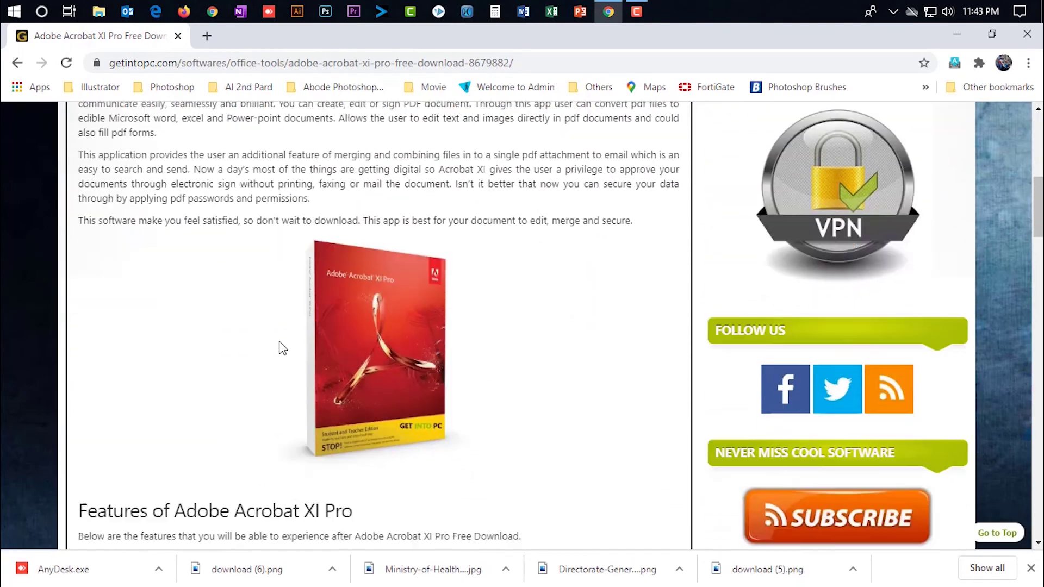
{"action": "scroll", "coordinate": [285, 346], "scroll_direction": "down", "scroll_amount": 4}
{"action": "scroll", "coordinate": [280, 347], "scroll_direction": "down", "scroll_amount": 4}
{"action": "scroll", "coordinate": [279, 341], "scroll_direction": "down", "scroll_amount": 5}
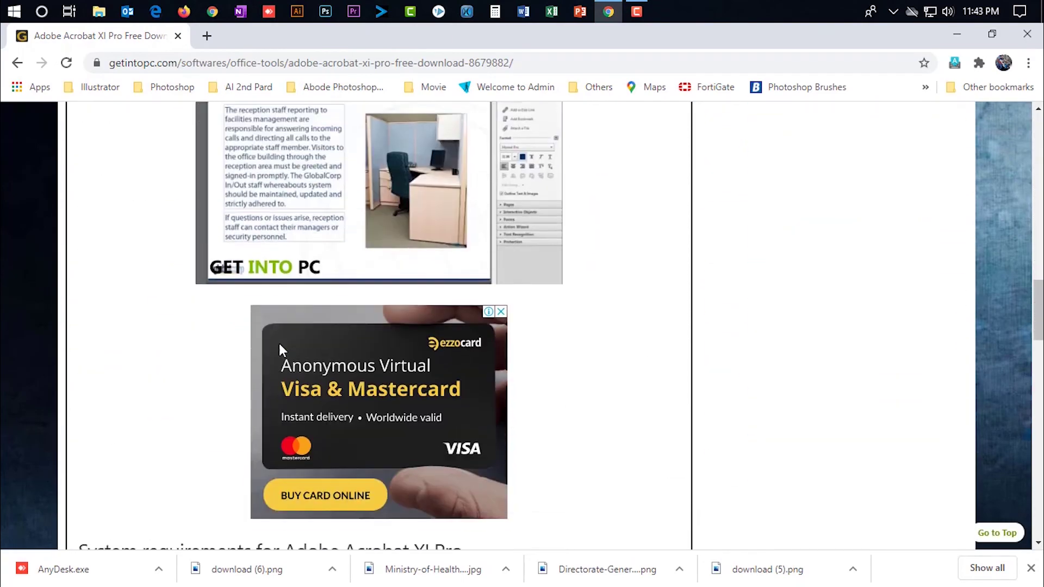
{"action": "scroll", "coordinate": [279, 343], "scroll_direction": "down", "scroll_amount": 2}
{"action": "scroll", "coordinate": [279, 344], "scroll_direction": "down", "scroll_amount": 6}
{"action": "scroll", "coordinate": [281, 344], "scroll_direction": "down", "scroll_amount": 4}
{"action": "scroll", "coordinate": [281, 344], "scroll_direction": "down", "scroll_amount": 5}
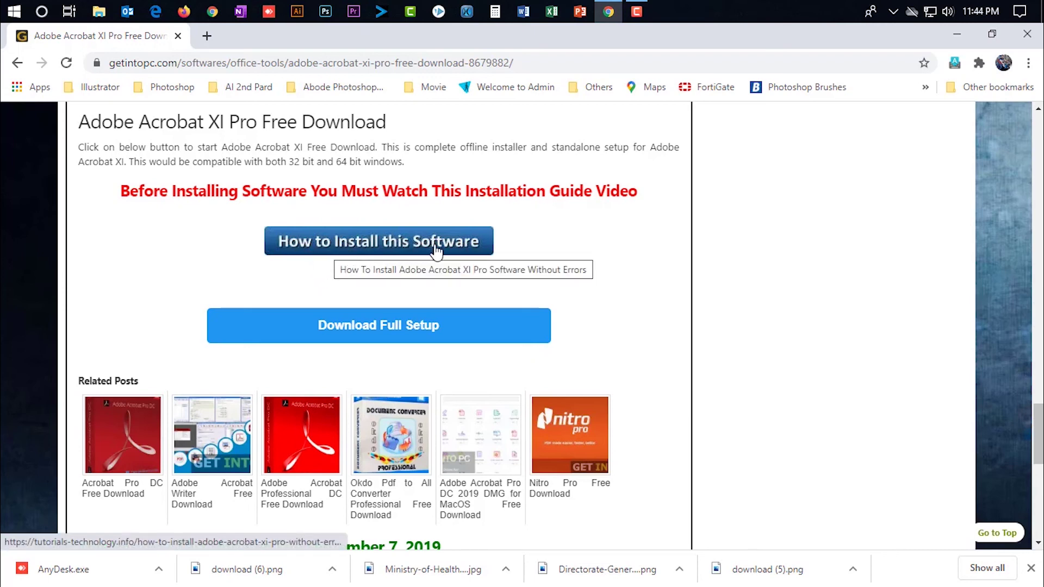
Open the How to Install guide page and briefly play, then pause, its video
{"action": "left_click", "coordinate": [372, 243]}
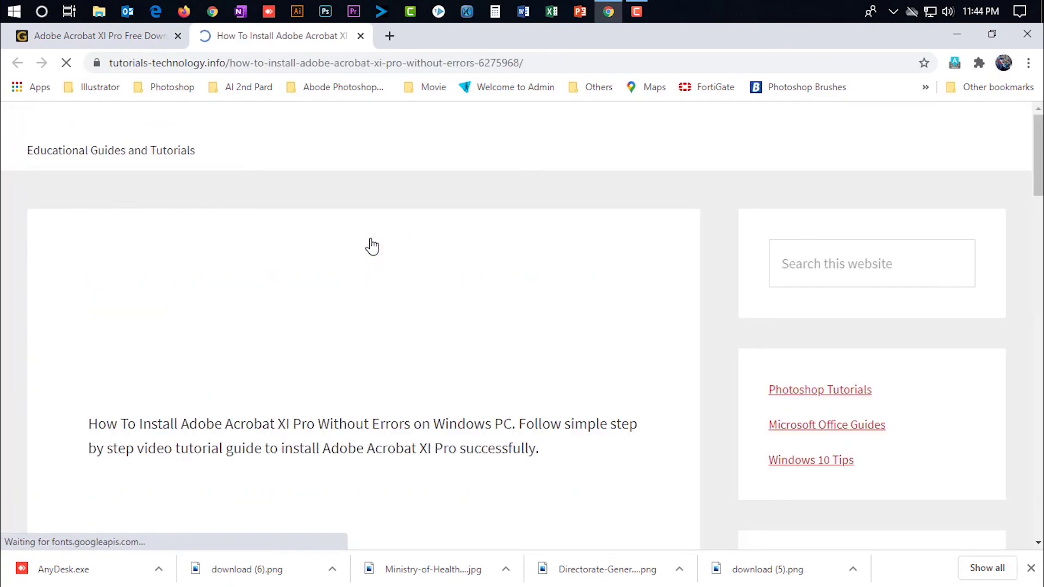
{"action": "scroll", "coordinate": [371, 242], "scroll_direction": "down", "scroll_amount": 2}
{"action": "scroll", "coordinate": [371, 243], "scroll_direction": "down", "scroll_amount": 3}
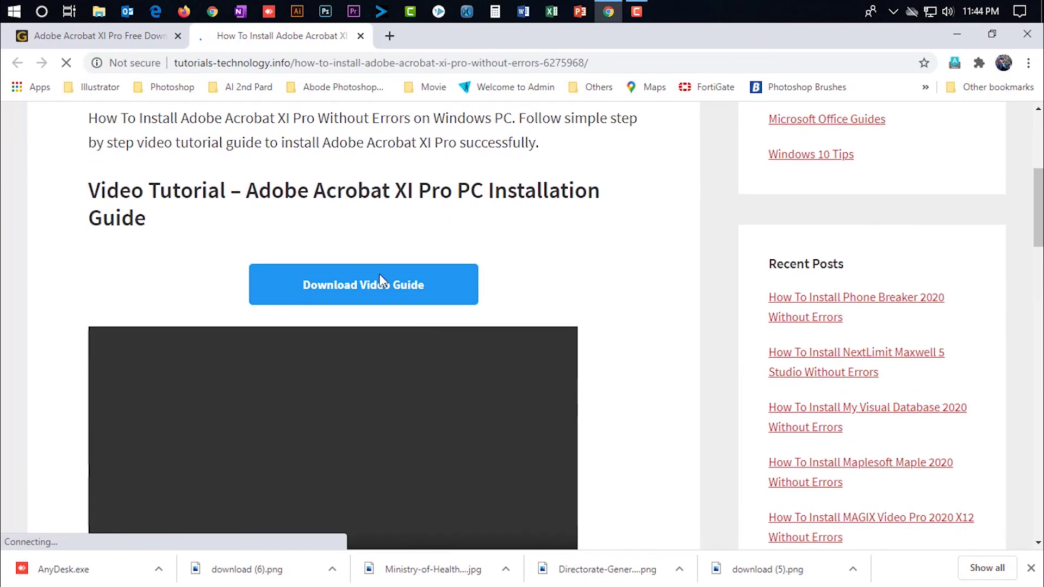
{"action": "scroll", "coordinate": [380, 282], "scroll_direction": "down", "scroll_amount": 3}
{"action": "scroll", "coordinate": [359, 350], "scroll_direction": "down", "scroll_amount": 1}
{"action": "scroll", "coordinate": [207, 358], "scroll_direction": "up", "scroll_amount": 1}
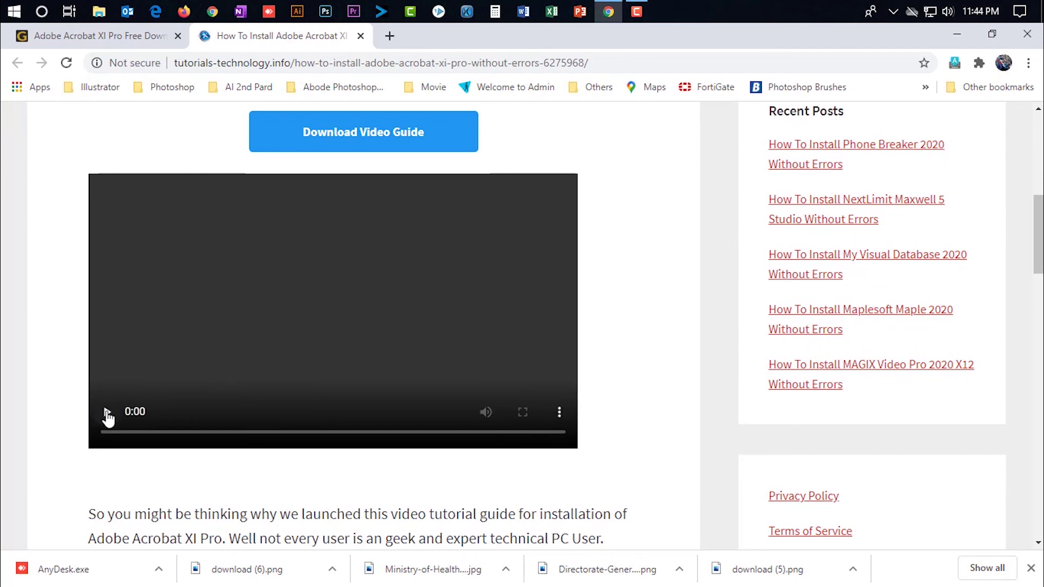
{"action": "left_click", "coordinate": [107, 415]}
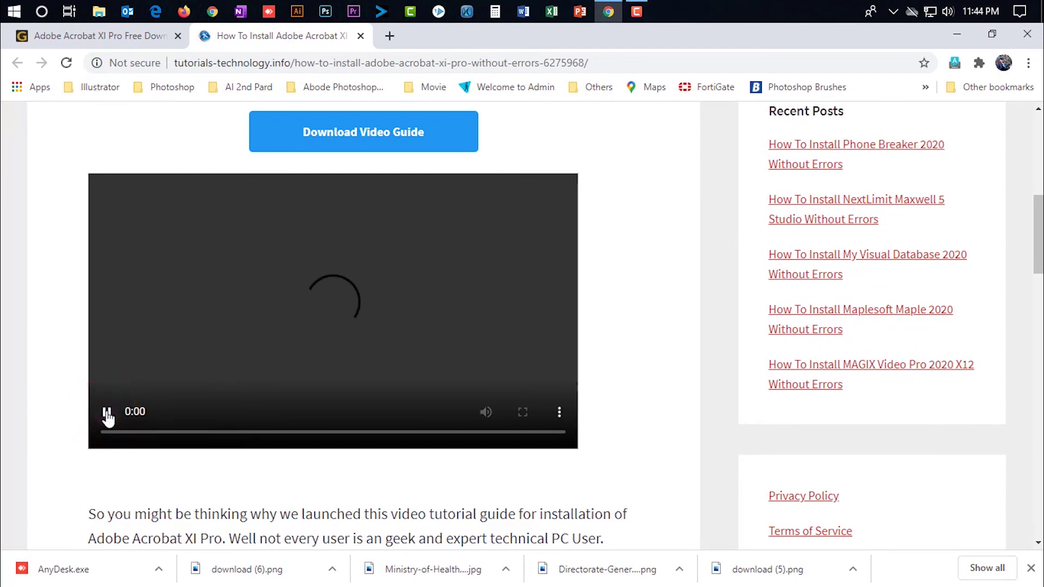
{"action": "left_click", "coordinate": [107, 414]}
Download the 28.8 MB guide video as MP4 and return to the getintopc tab
{"action": "scroll", "coordinate": [197, 413], "scroll_direction": "up", "scroll_amount": 3}
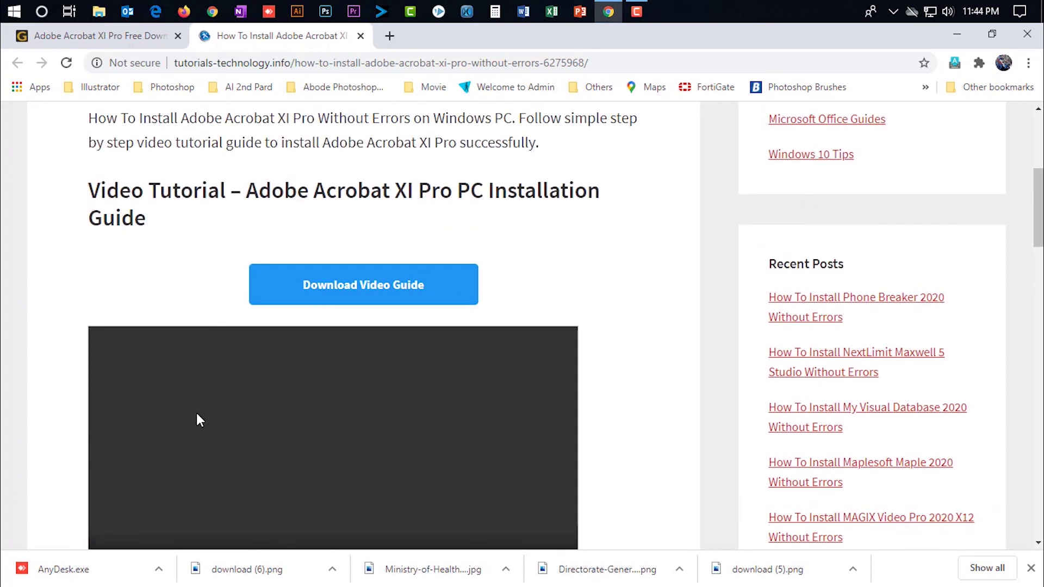
{"action": "scroll", "coordinate": [197, 416], "scroll_direction": "down", "scroll_amount": 2}
{"action": "scroll", "coordinate": [196, 416], "scroll_direction": "up", "scroll_amount": 3}
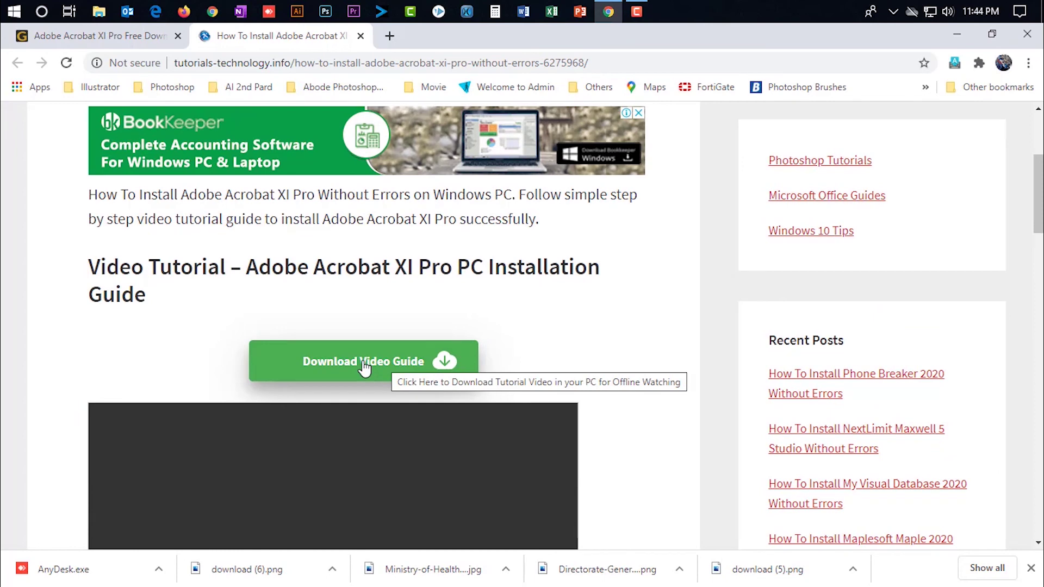
{"action": "left_click", "coordinate": [363, 367]}
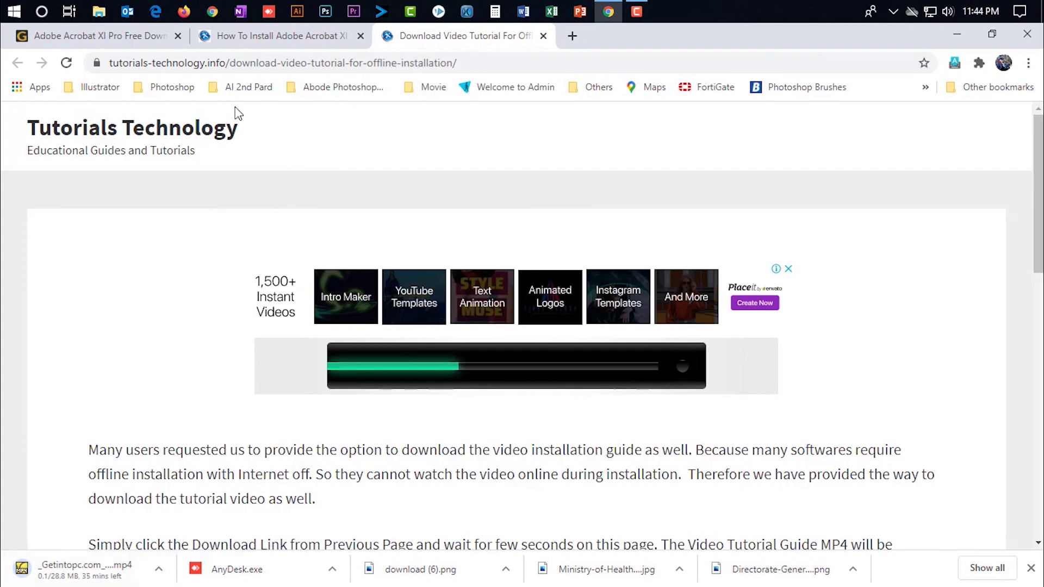
{"action": "left_click", "coordinate": [128, 38]}
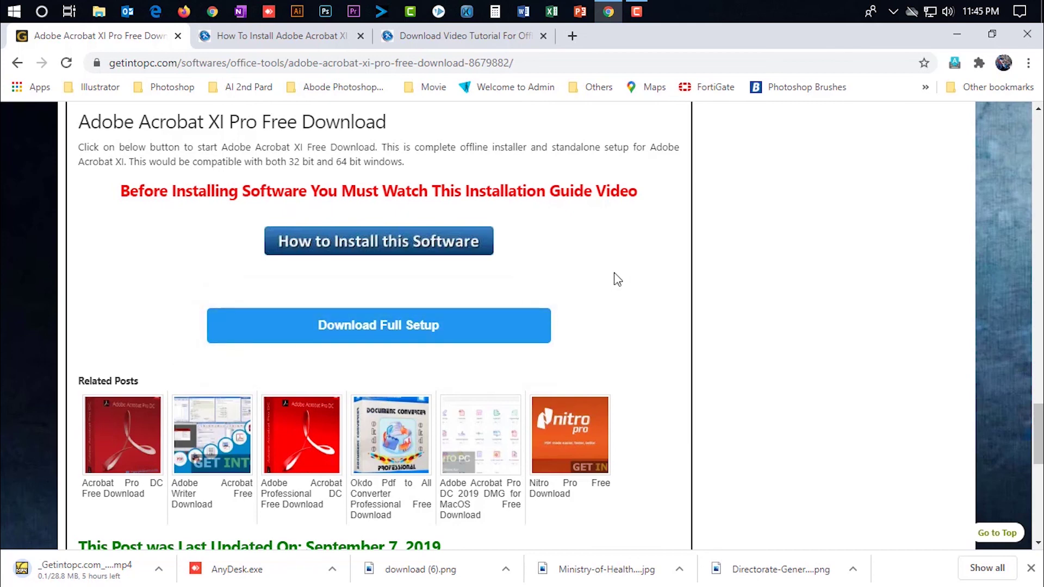
{"action": "scroll", "coordinate": [620, 281], "scroll_direction": "up", "scroll_amount": 5}
{"action": "scroll", "coordinate": [633, 283], "scroll_direction": "up", "scroll_amount": 5}
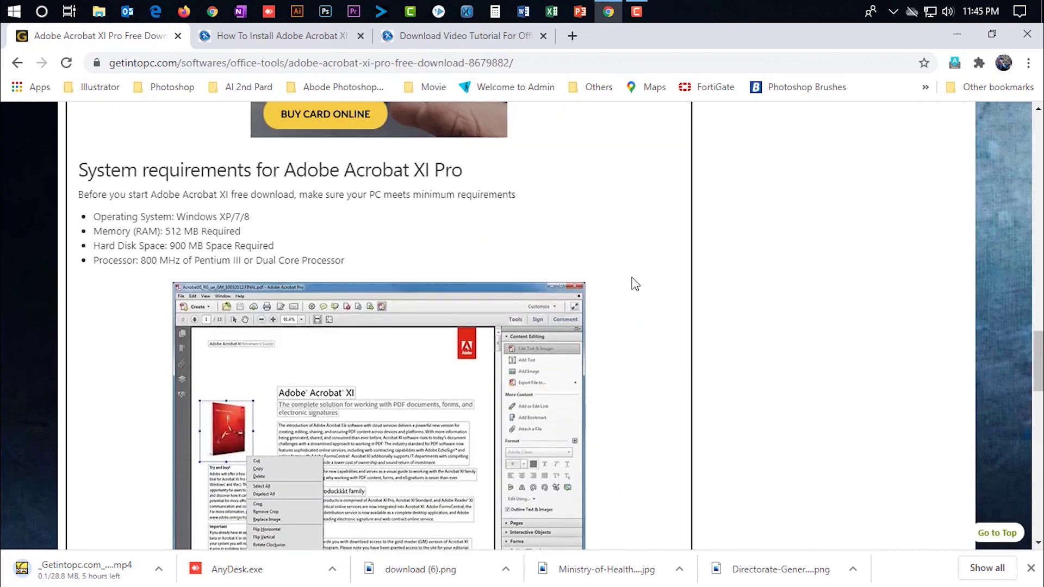
{"action": "scroll", "coordinate": [635, 284], "scroll_direction": "up", "scroll_amount": 5}
{"action": "scroll", "coordinate": [636, 285], "scroll_direction": "up", "scroll_amount": 5}
{"action": "scroll", "coordinate": [636, 285], "scroll_direction": "up", "scroll_amount": 5}
{"action": "scroll", "coordinate": [638, 287], "scroll_direction": "up", "scroll_amount": 5}
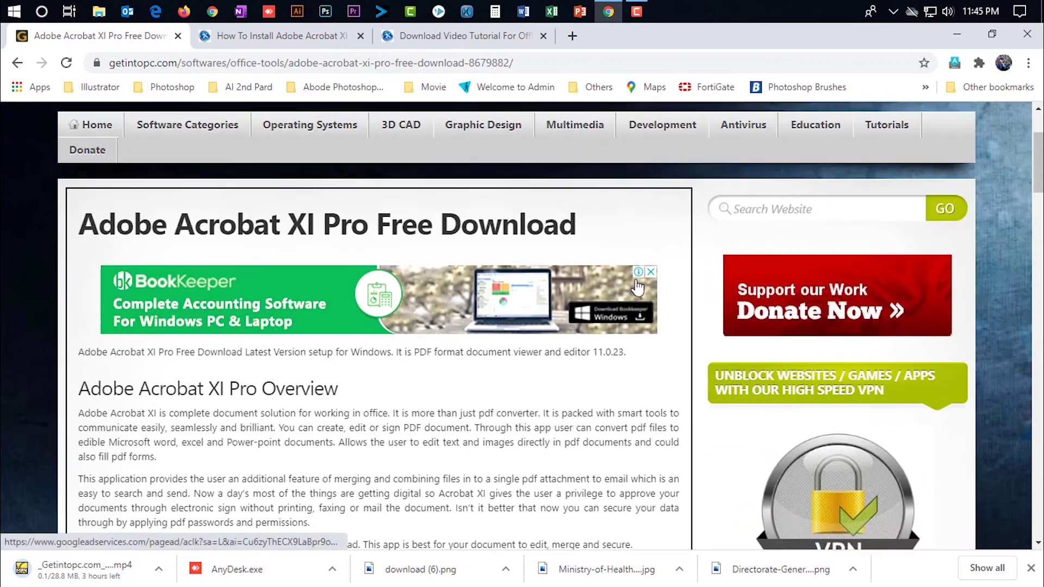
{"action": "scroll", "coordinate": [636, 285], "scroll_direction": "up", "scroll_amount": 3}
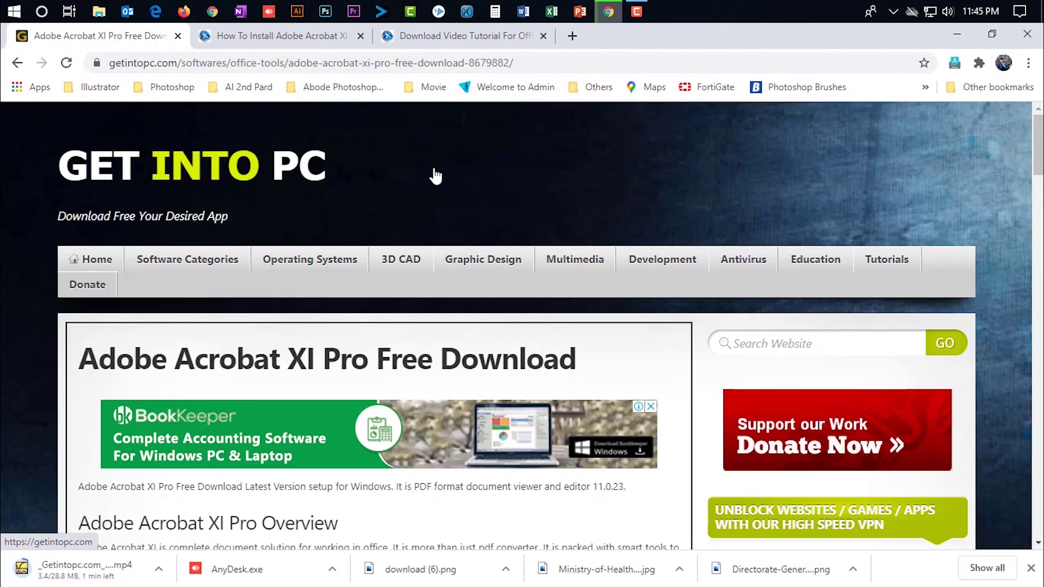
Minimize Chrome and click on the empty desktop
{"action": "left_click", "coordinate": [957, 34]}
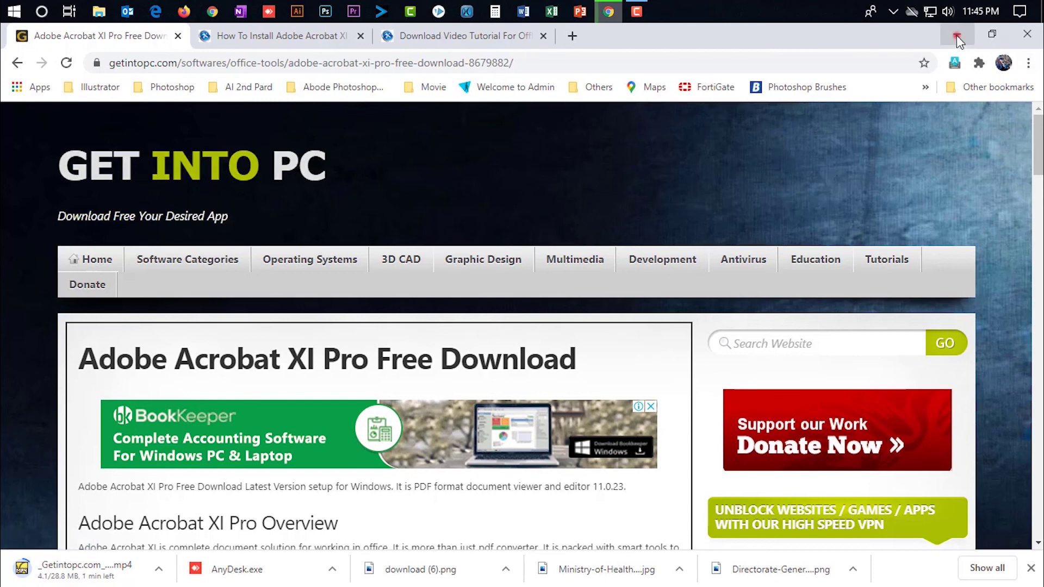
{"action": "left_click", "coordinate": [549, 224]}
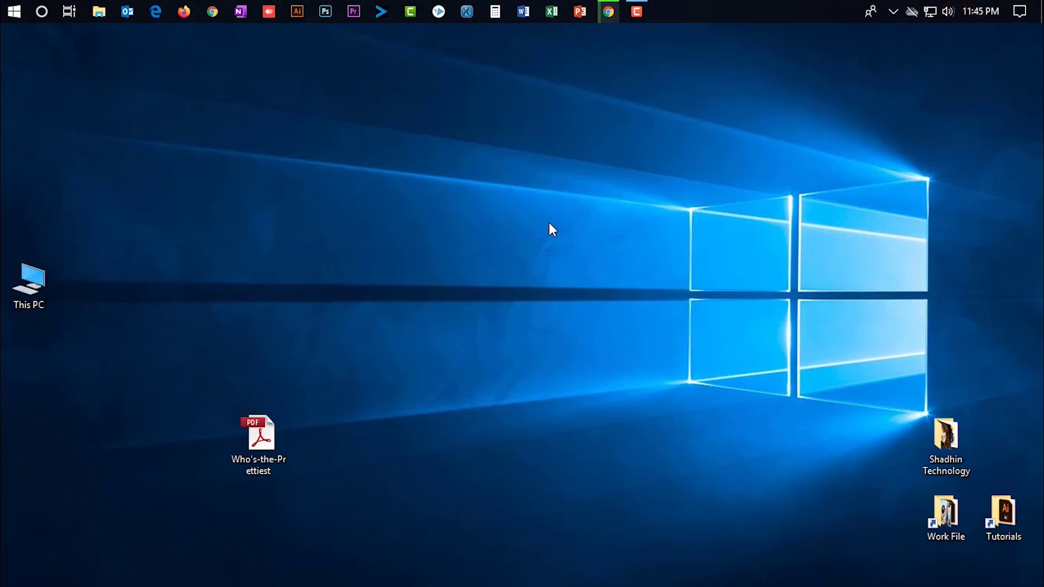